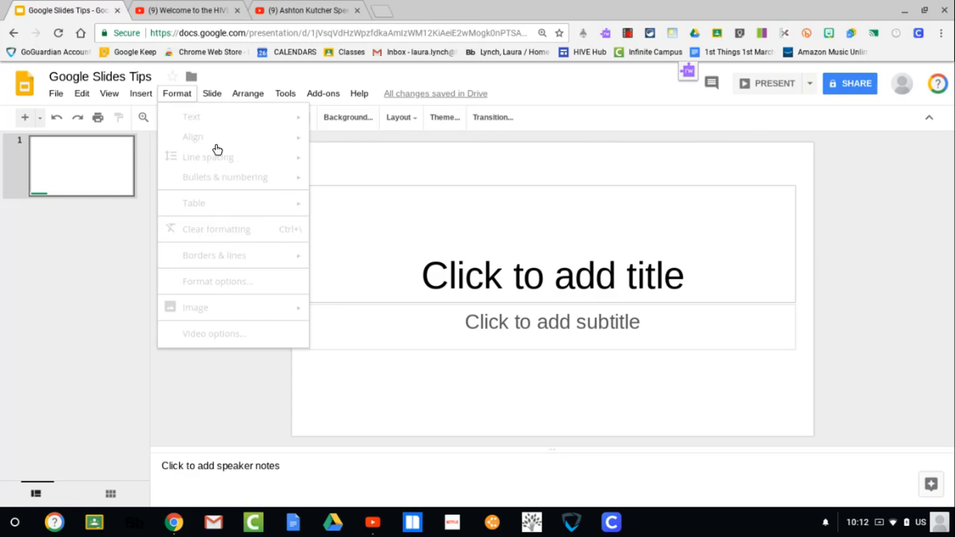
mouse_move(212, 93)
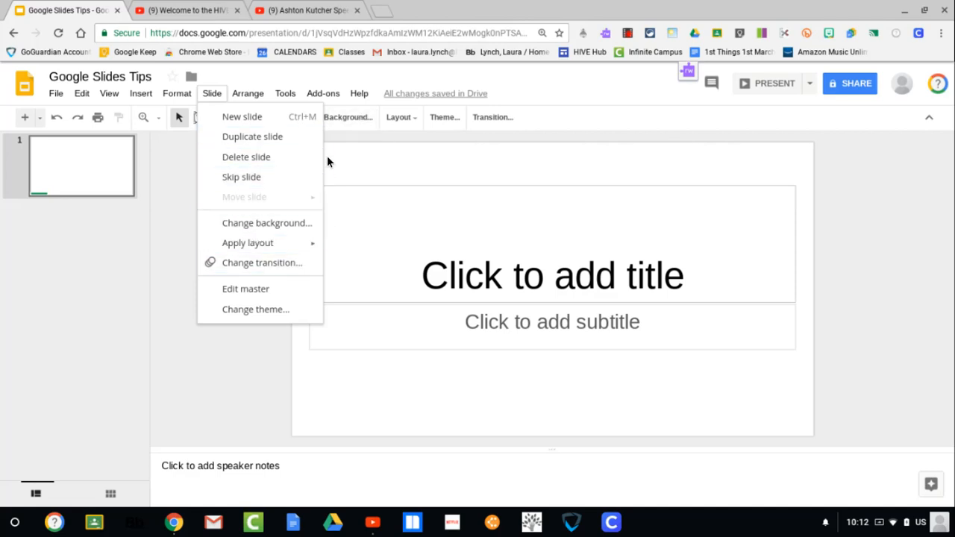
click(344, 167)
click(257, 95)
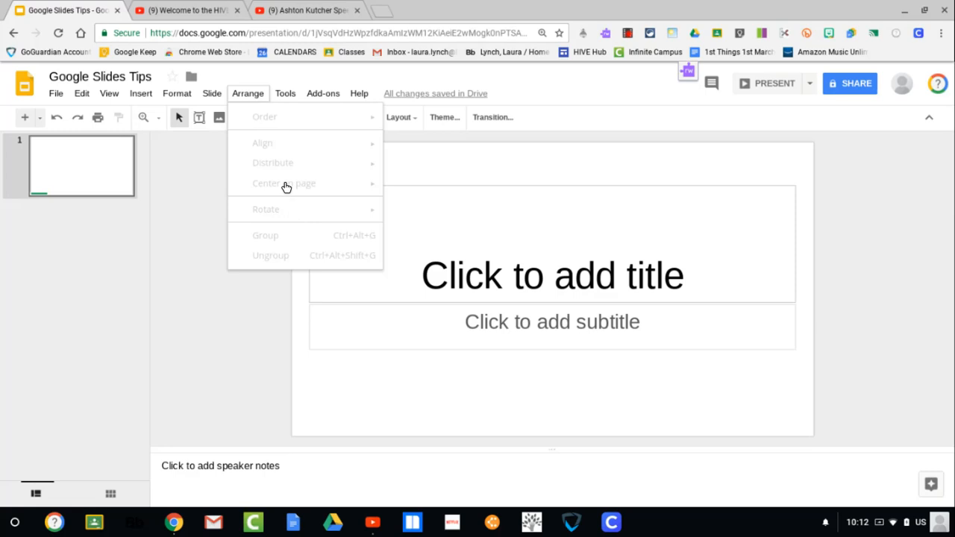
click(287, 95)
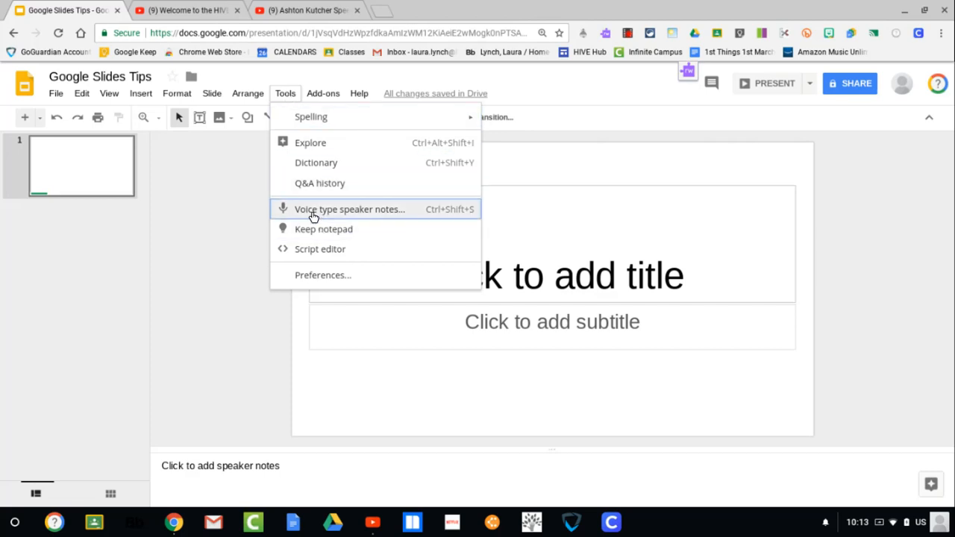
mouse_move(305, 94)
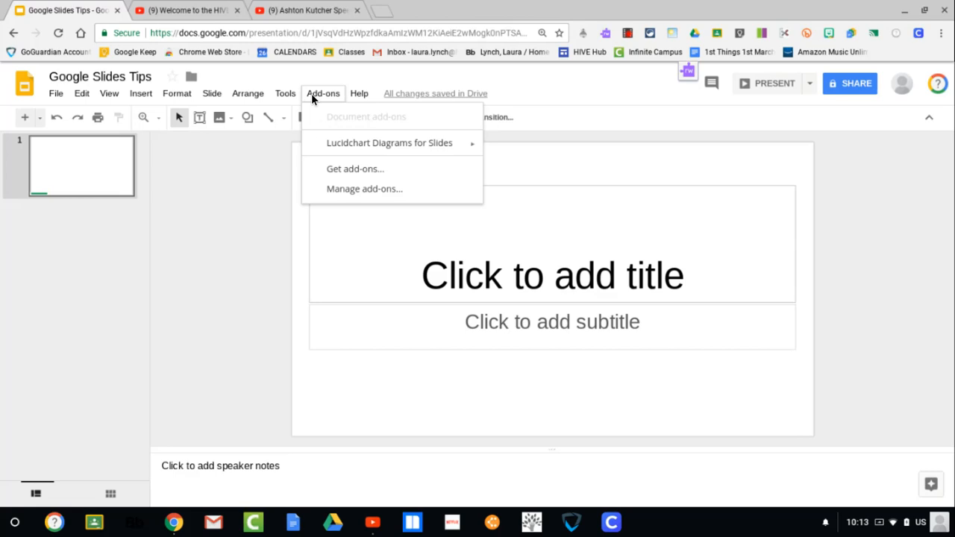
mouse_move(353, 94)
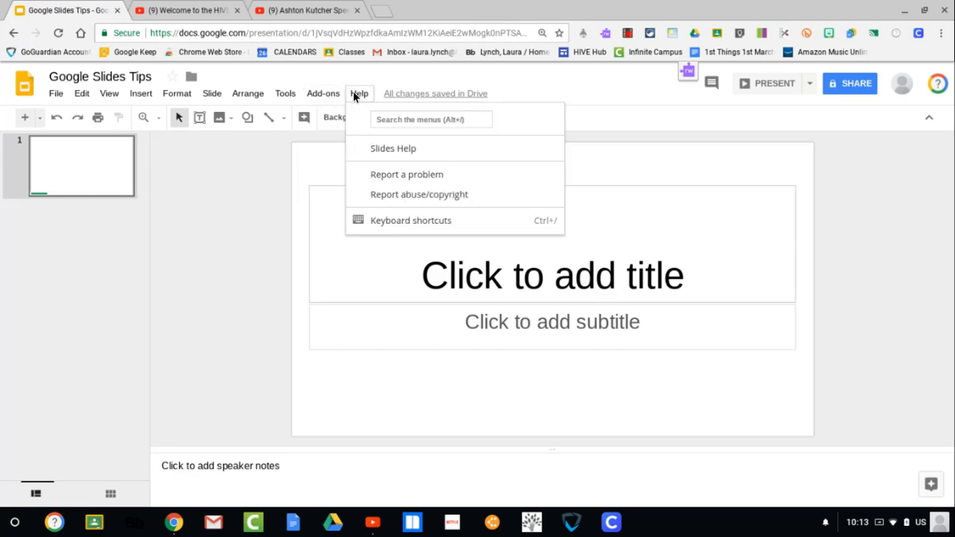
click(287, 182)
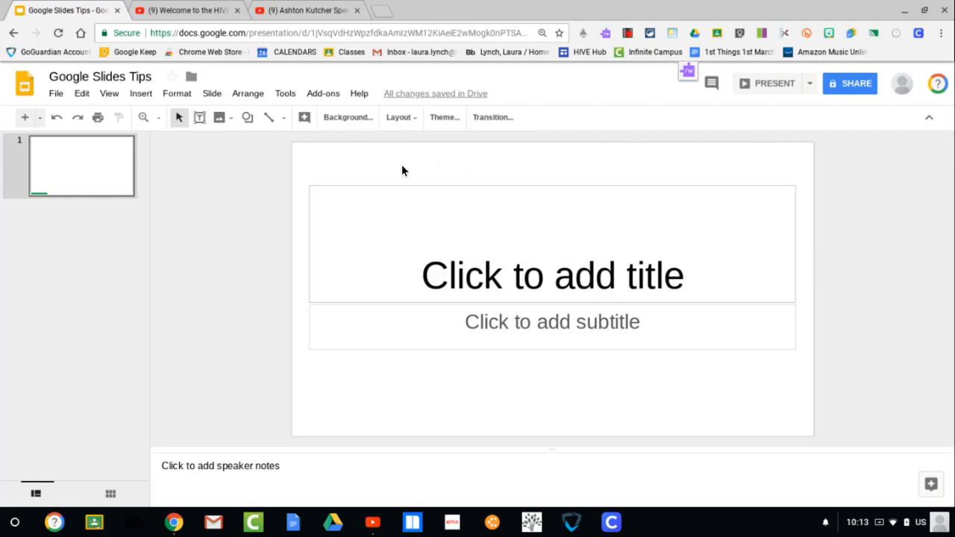
- Set the background of slide 1 to solid yellow
click(347, 117)
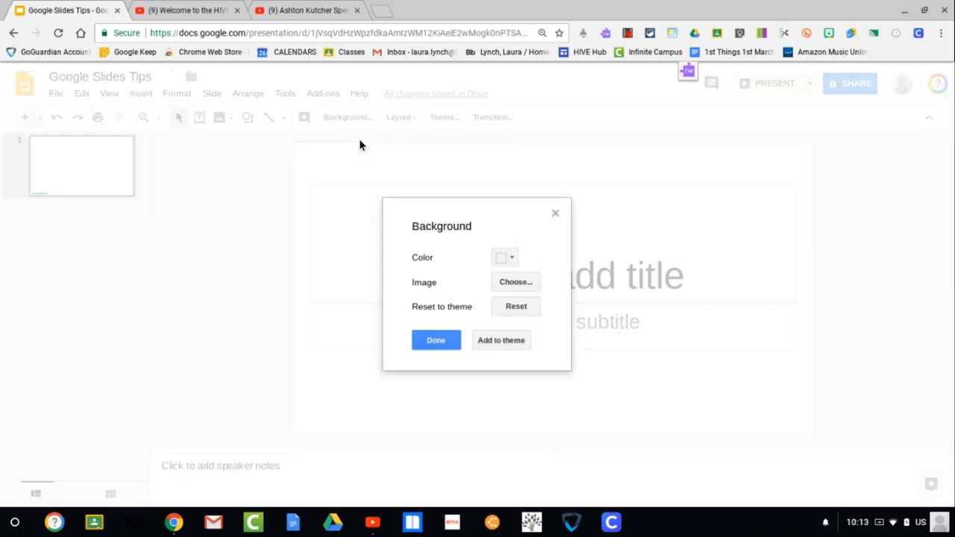
click(512, 260)
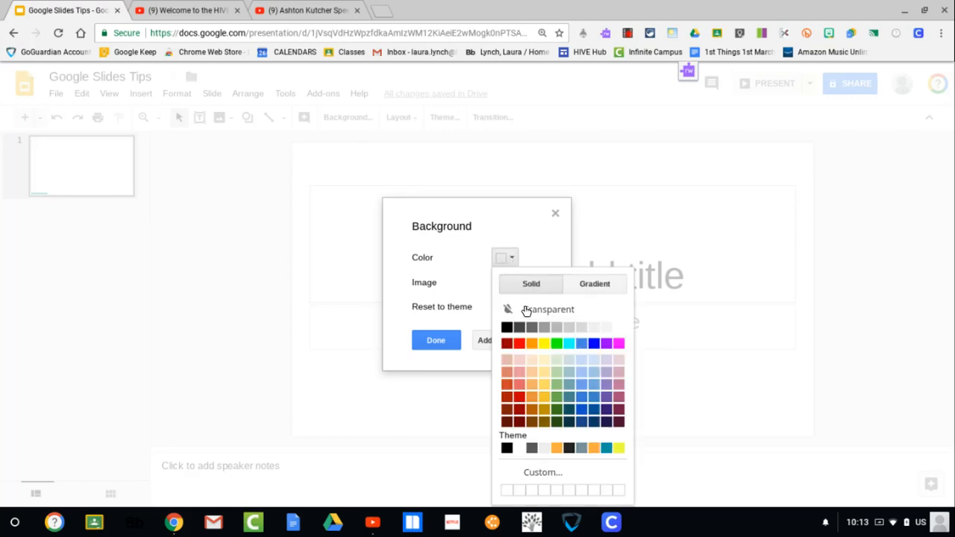
click(544, 343)
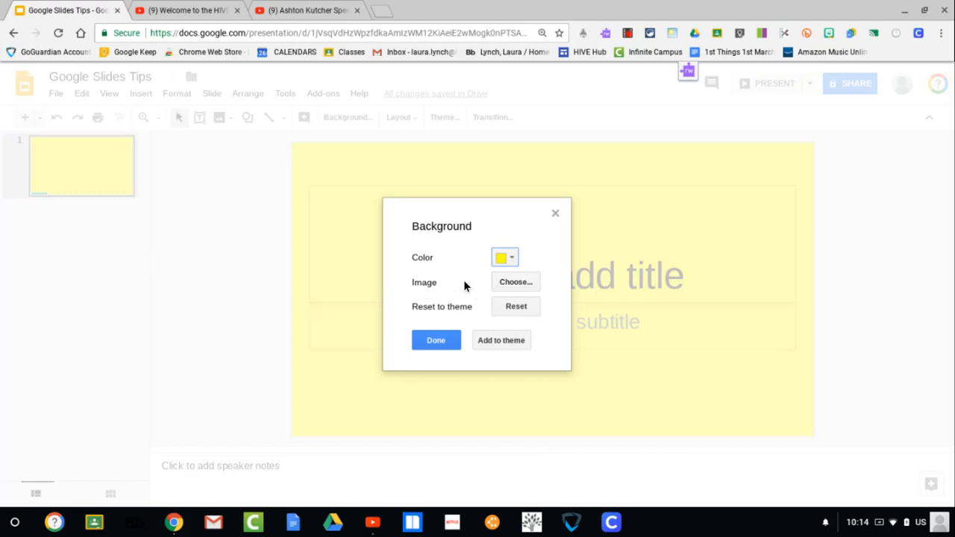
- Review the sources for a background image, including upload, URL, albums, Google Drive and image search
click(502, 288)
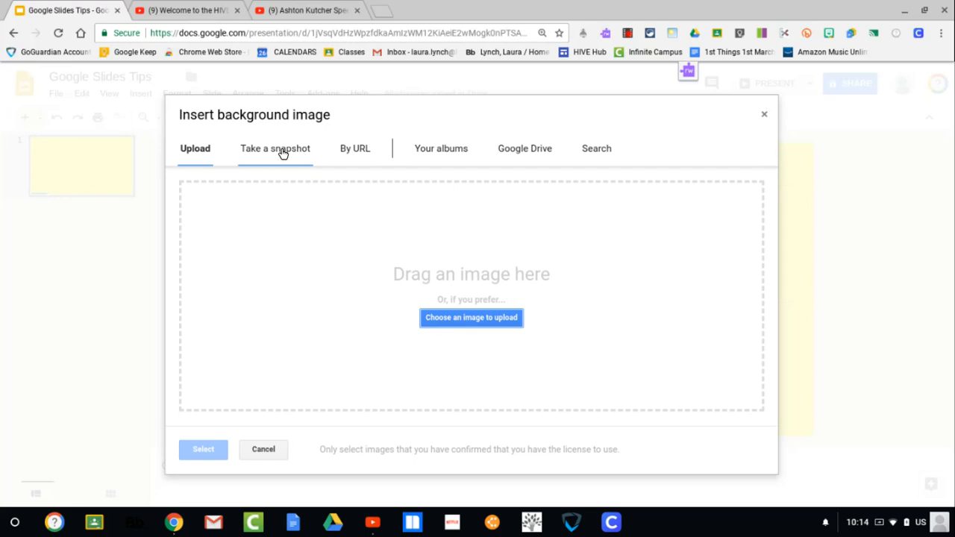
click(363, 160)
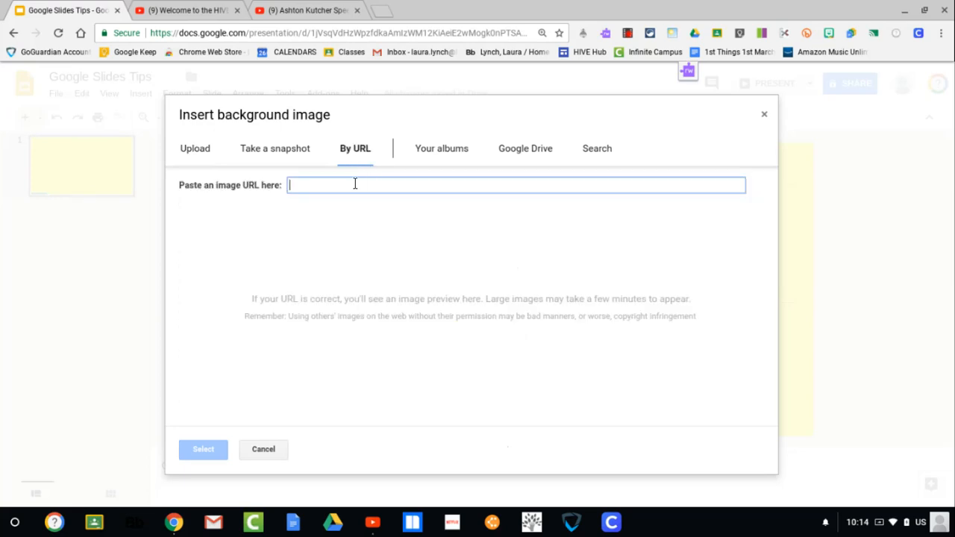
click(433, 149)
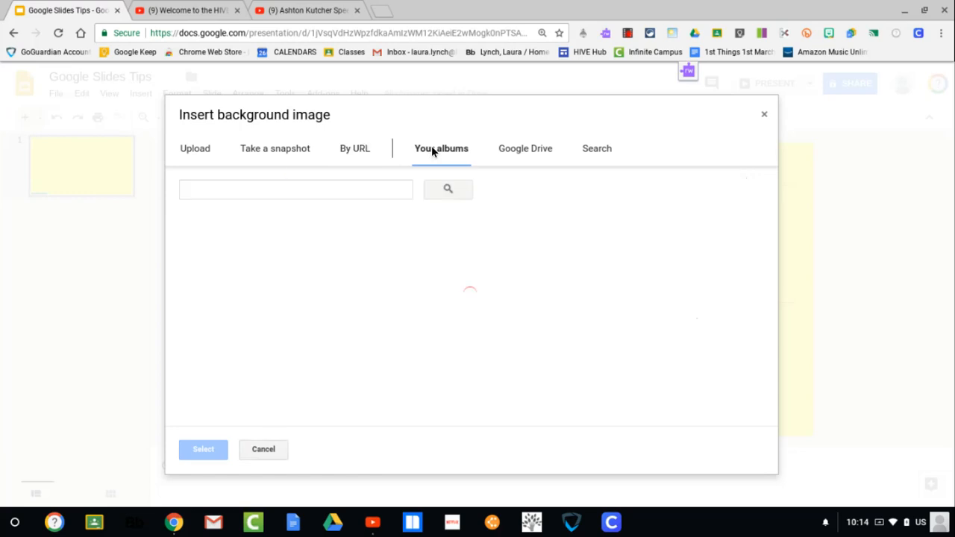
click(500, 154)
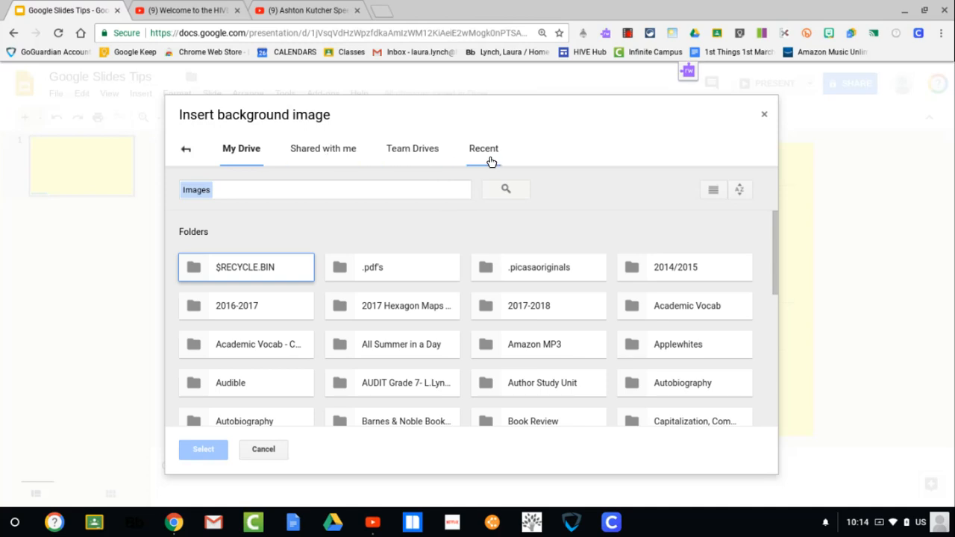
click(187, 151)
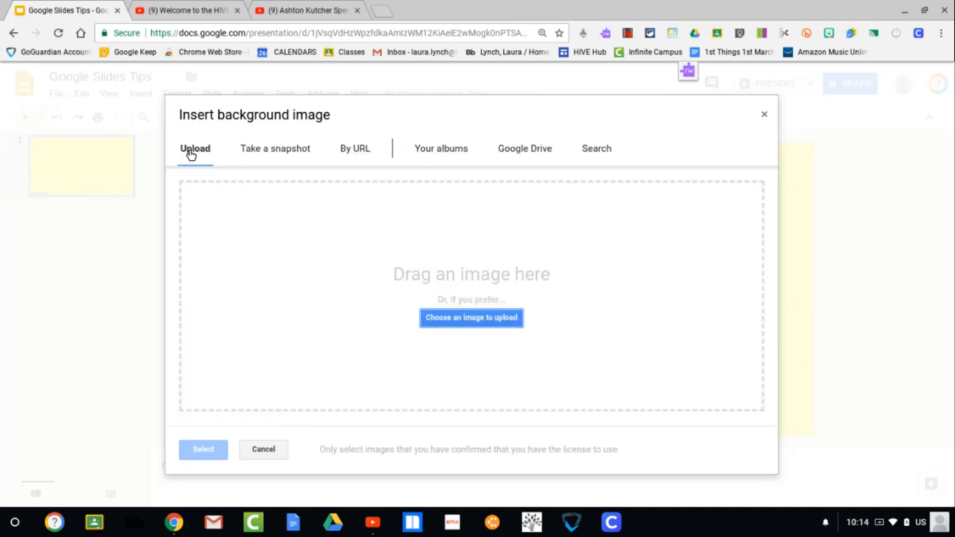
click(589, 156)
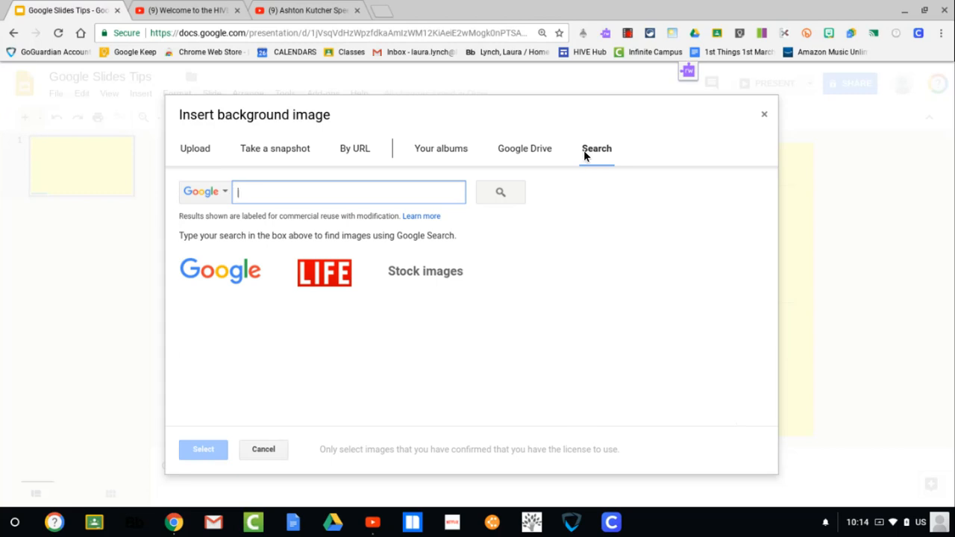
- Apply the black-and-white chevron image from the September 7, 2017 album as the slide background
click(461, 155)
scroll(520, 298, down, 1)
scroll(520, 298, down, 4)
scroll(448, 253, up, 1)
click(354, 216)
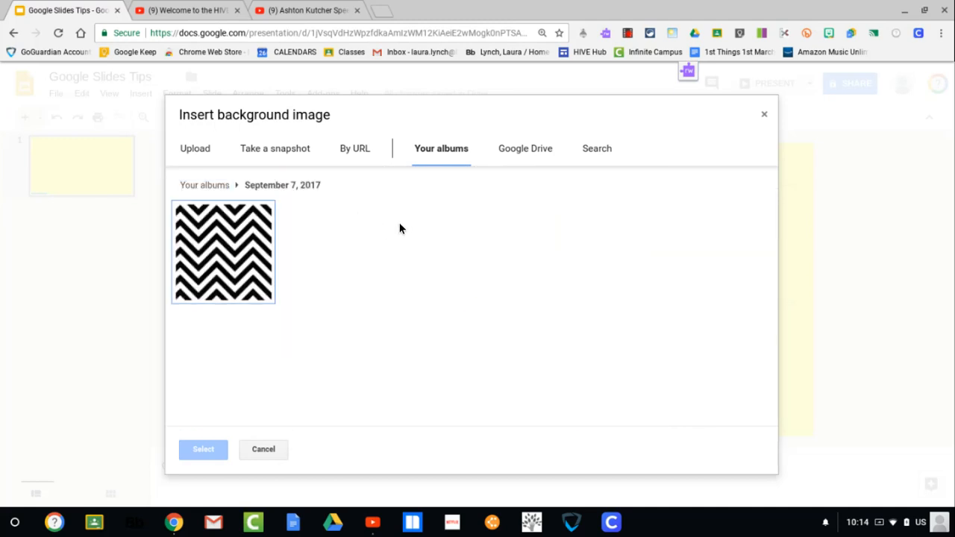
click(200, 262)
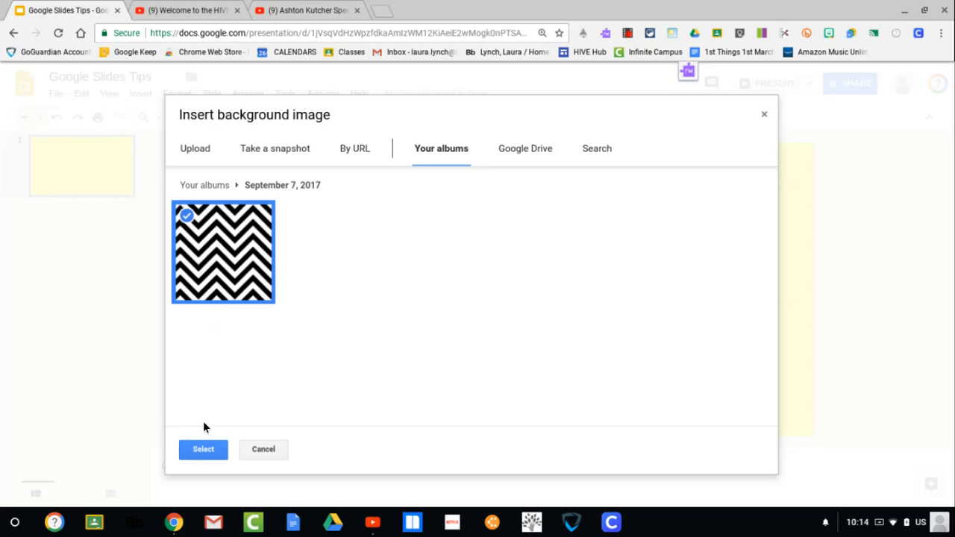
click(198, 449)
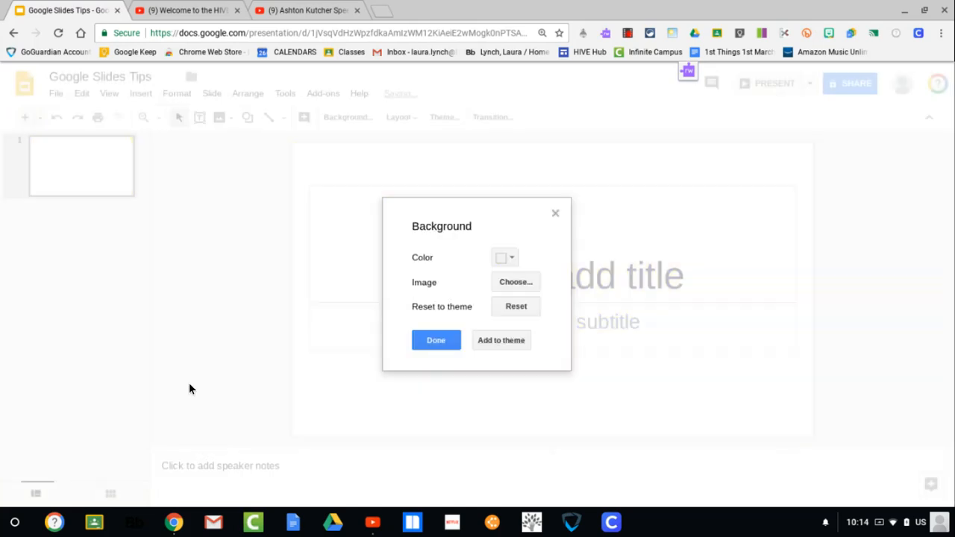
click(437, 343)
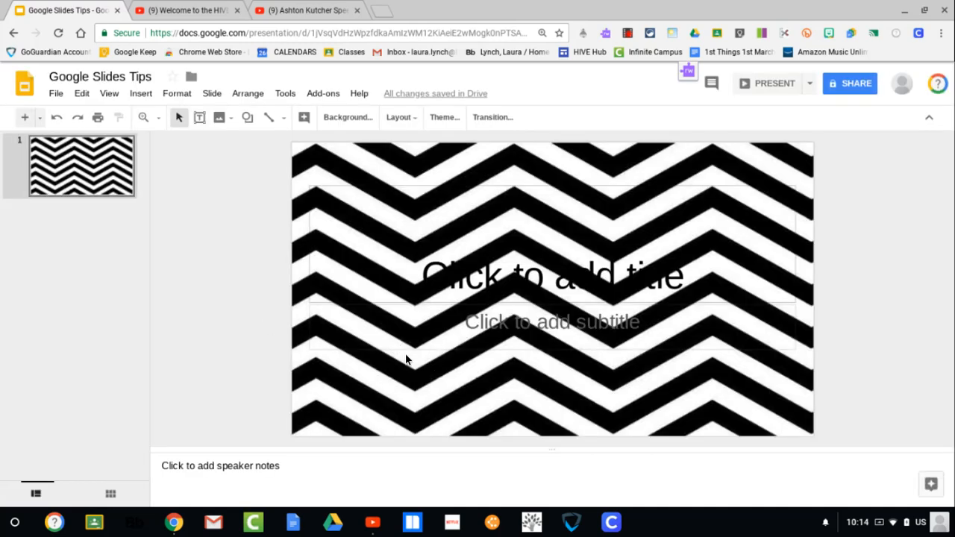
- Delete the title and subtitle placeholders from the slide
click(486, 193)
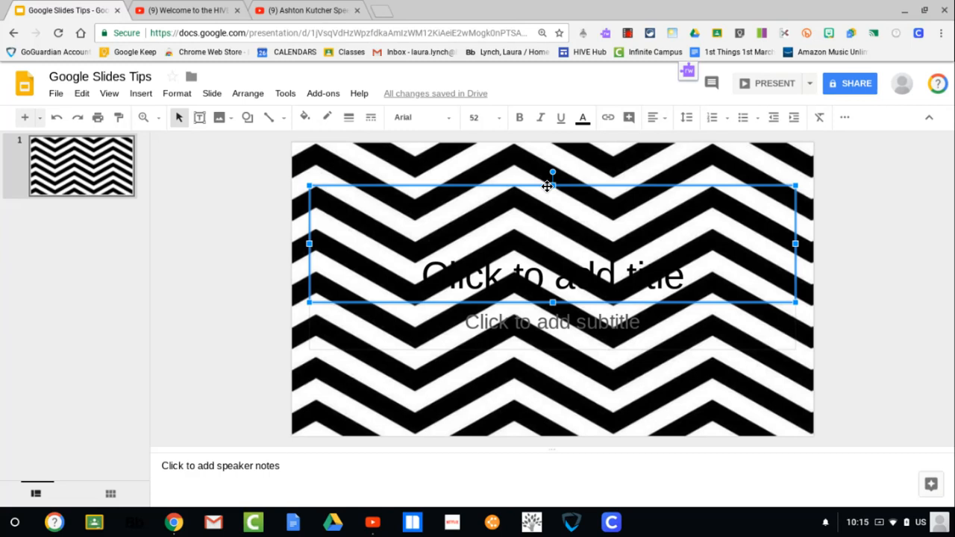
key(Delete)
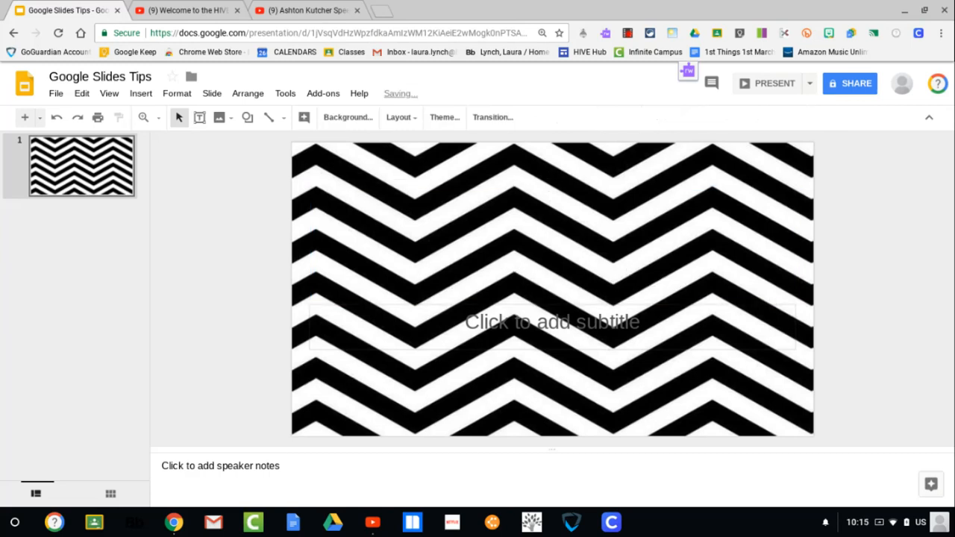
click(588, 325)
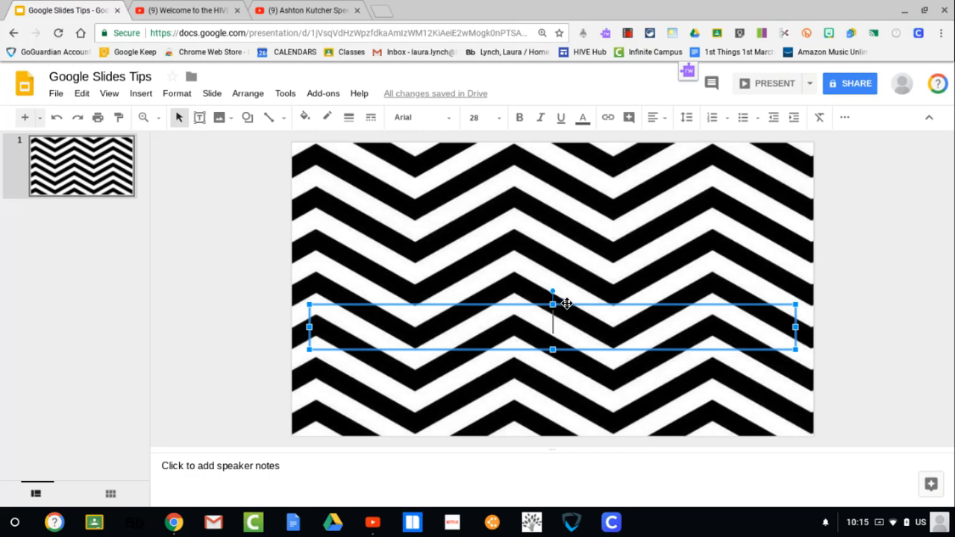
key(BackSpace)
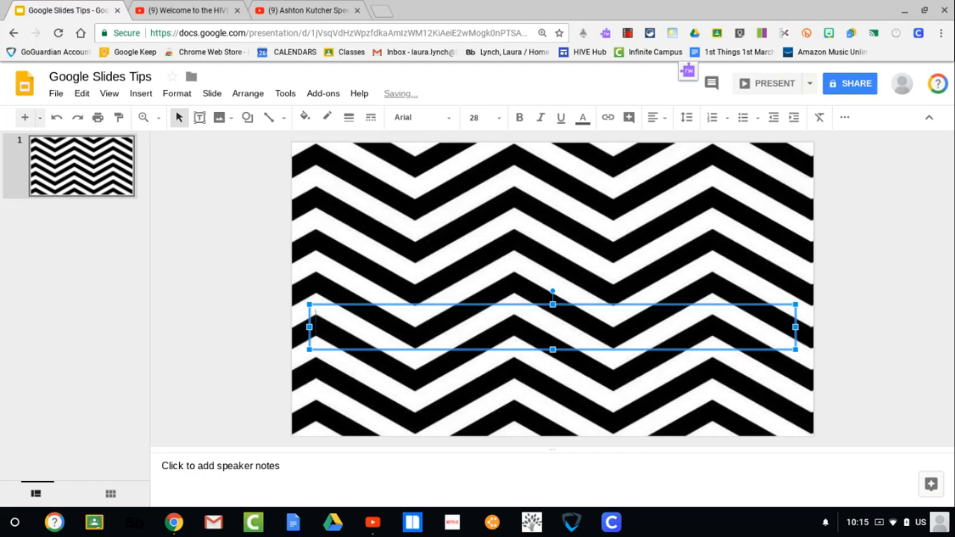
right_click(580, 306)
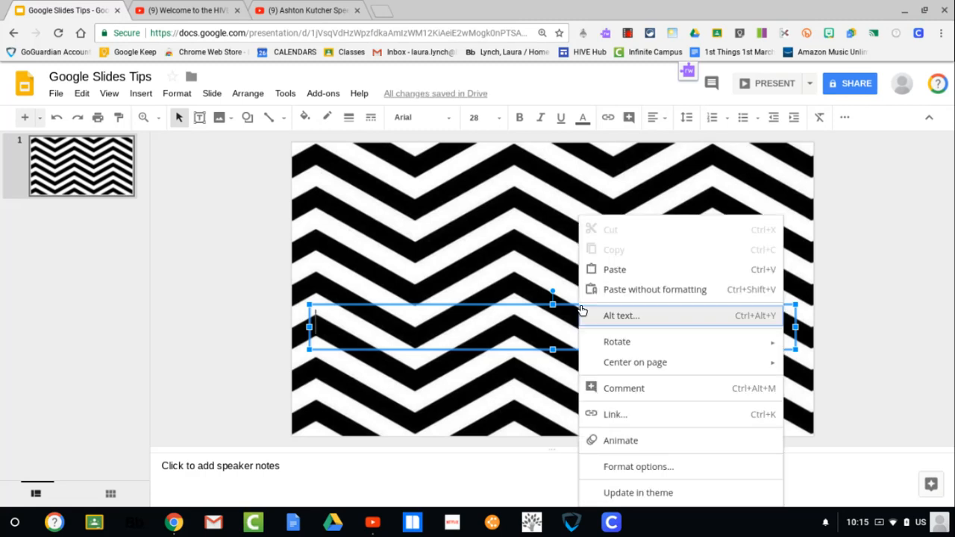
click(543, 303)
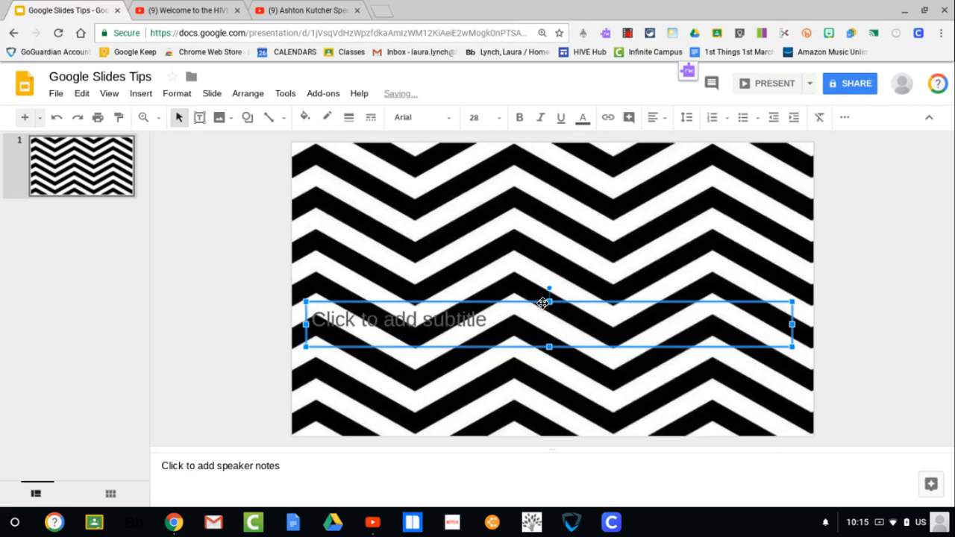
key(Delete)
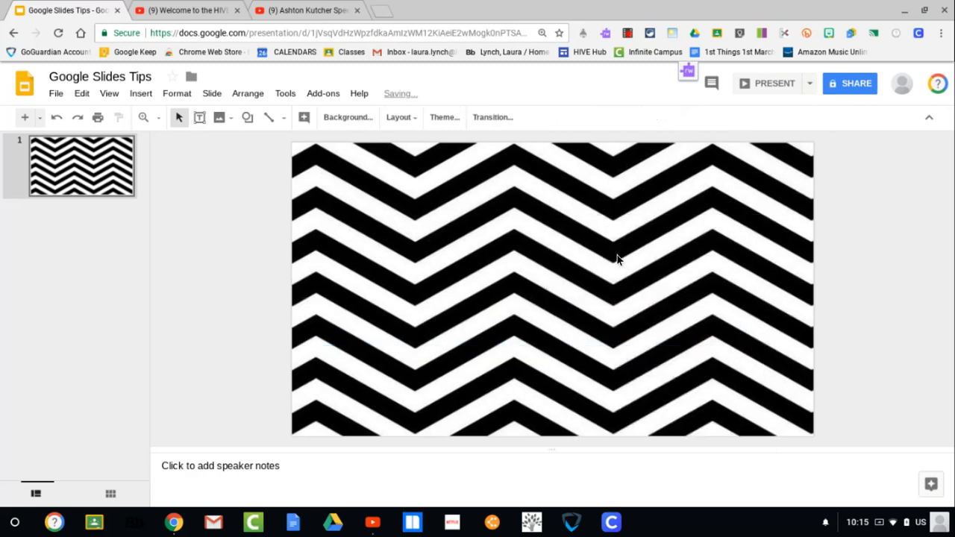
- Review the available slide layouts and browse the built-in themes through to Gameday
click(404, 117)
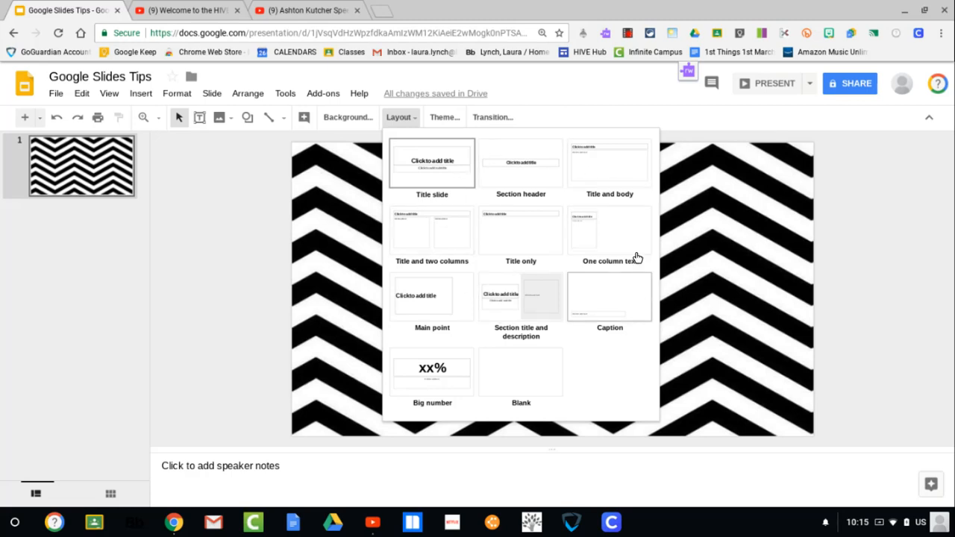
click(362, 207)
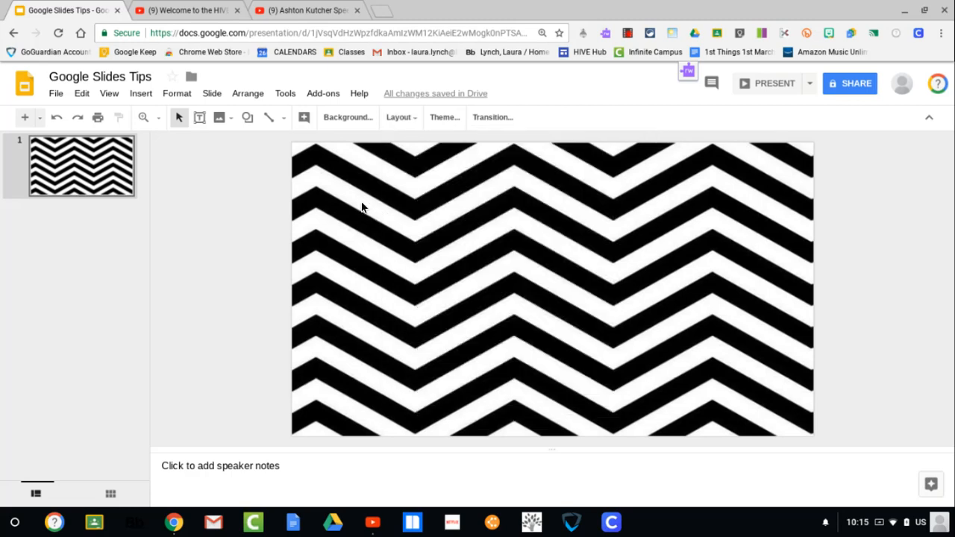
click(445, 118)
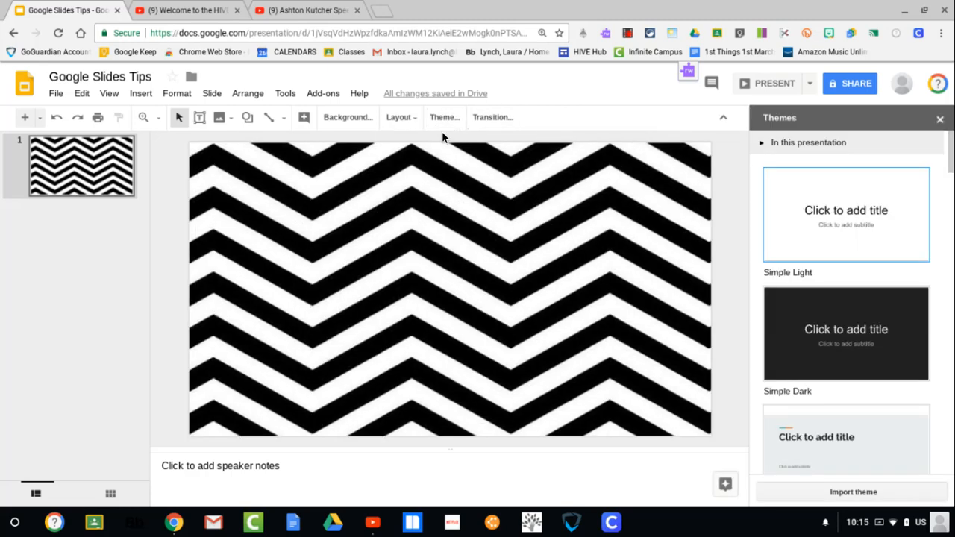
scroll(888, 231, down, 3)
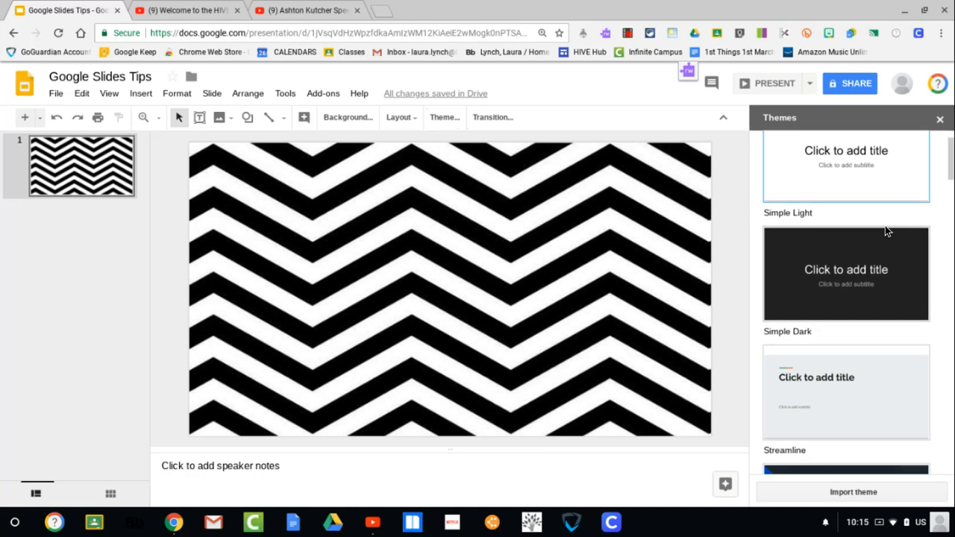
scroll(887, 231, down, 8)
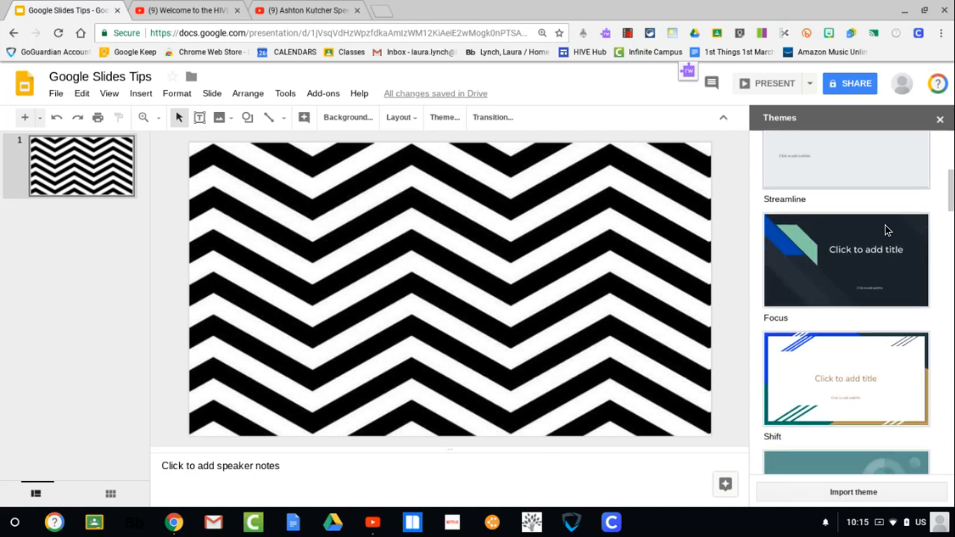
scroll(888, 231, down, 10)
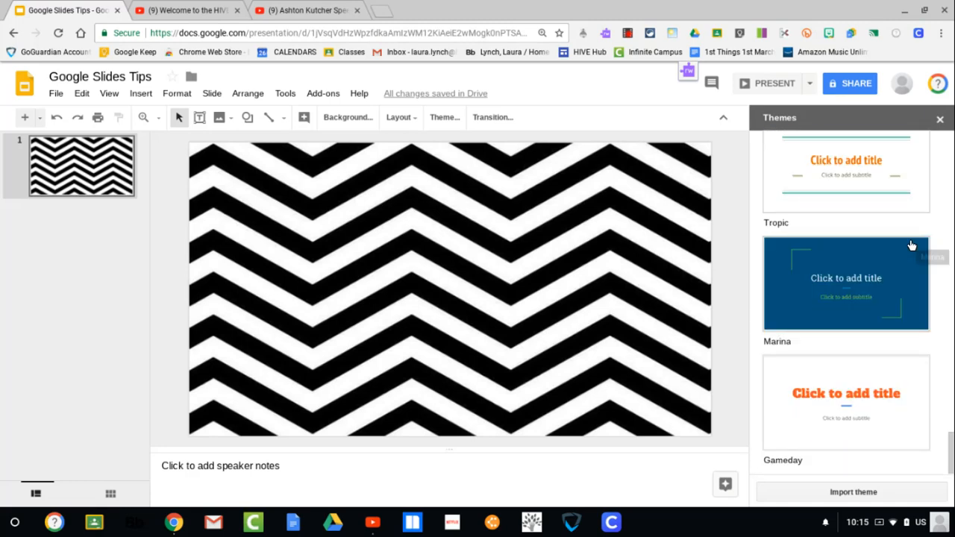
- Examine the theme import options, looking through existing presentations and the file upload option
click(856, 491)
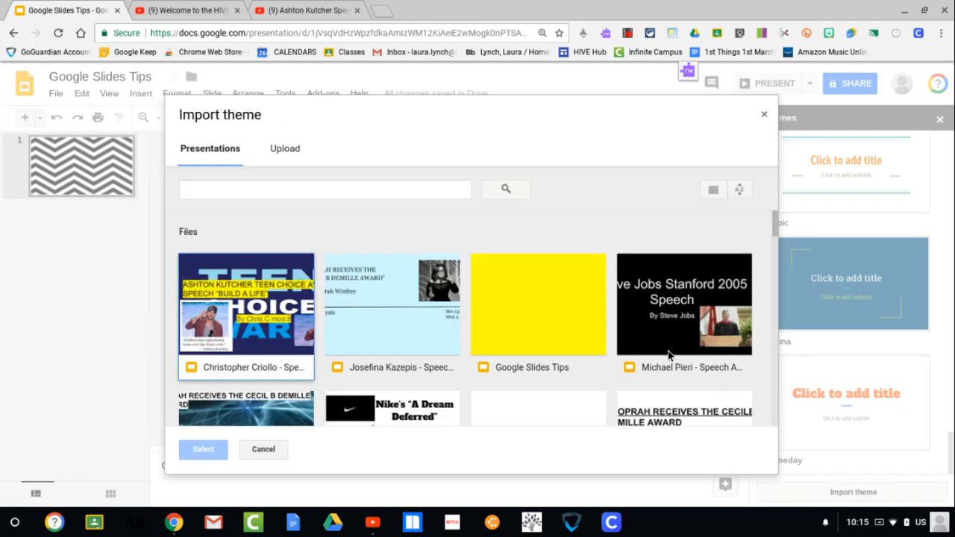
scroll(659, 347, down, 2)
scroll(656, 361, down, 2)
scroll(649, 363, up, 5)
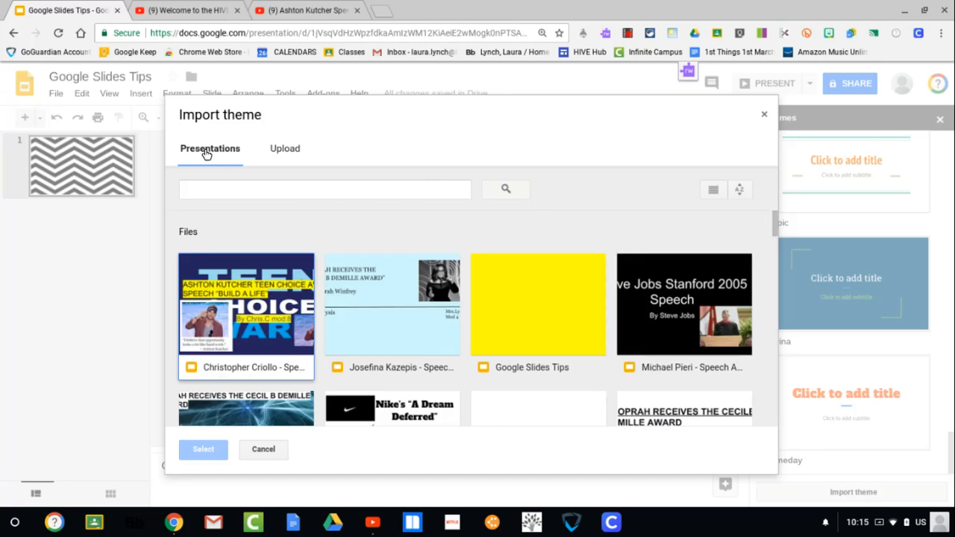
click(293, 146)
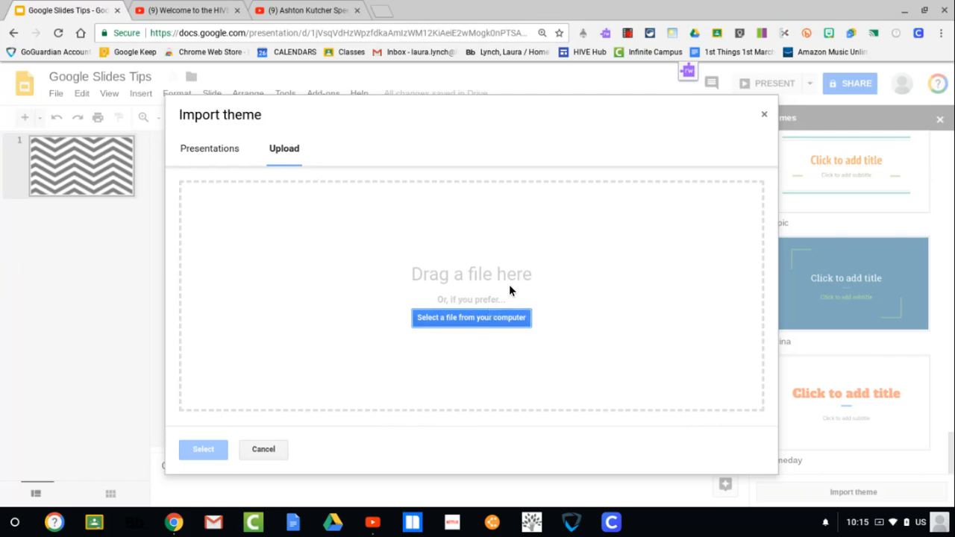
- Close the theme import dialog and open the slide's transition and animation settings
click(764, 114)
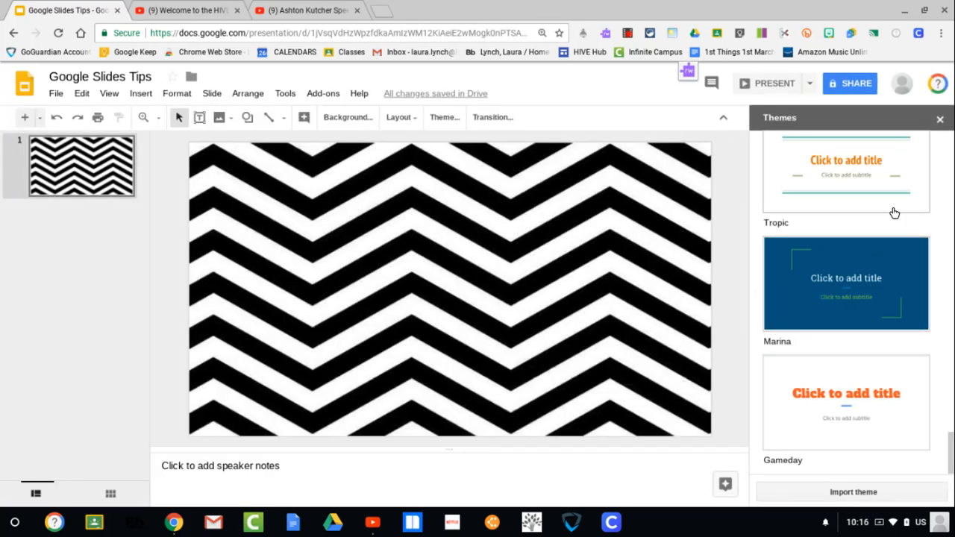
click(493, 117)
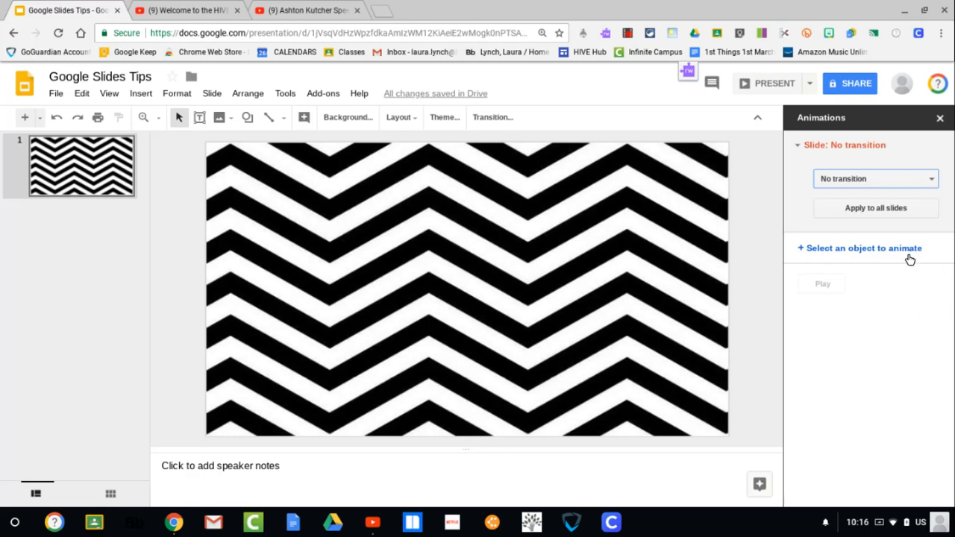
click(345, 200)
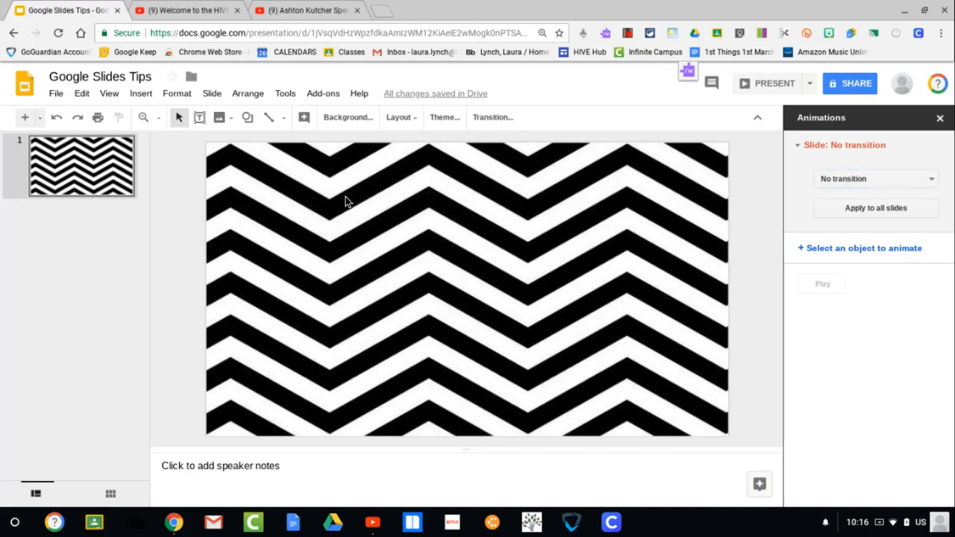
- Insert the captioned HIVE light-bulb image dated August 18, 2017 from Google Photos onto the slide
click(135, 92)
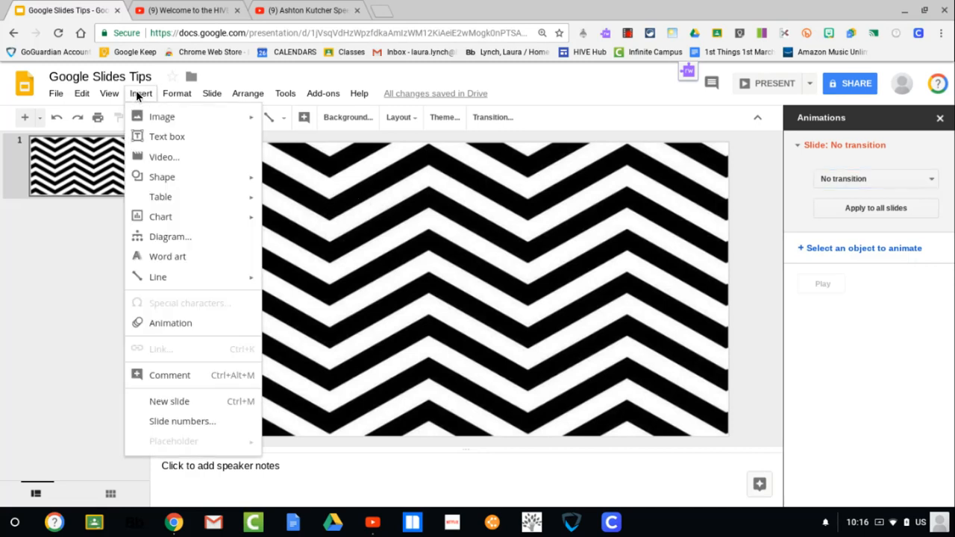
mouse_move(163, 117)
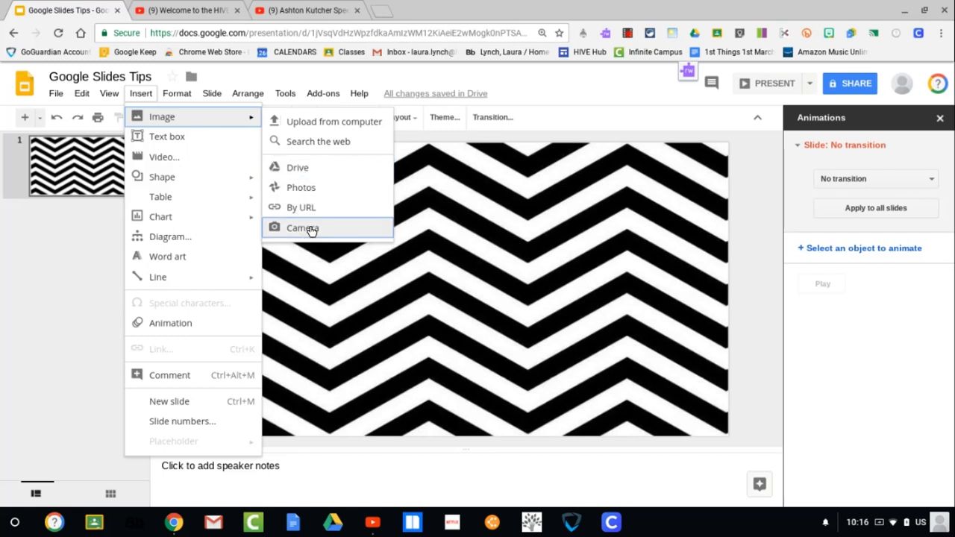
click(299, 188)
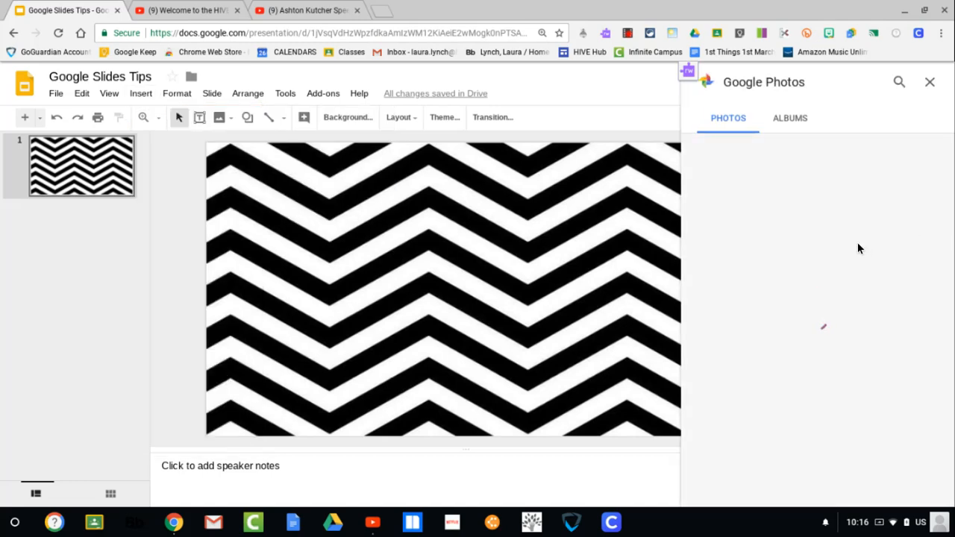
scroll(815, 172, down, 15)
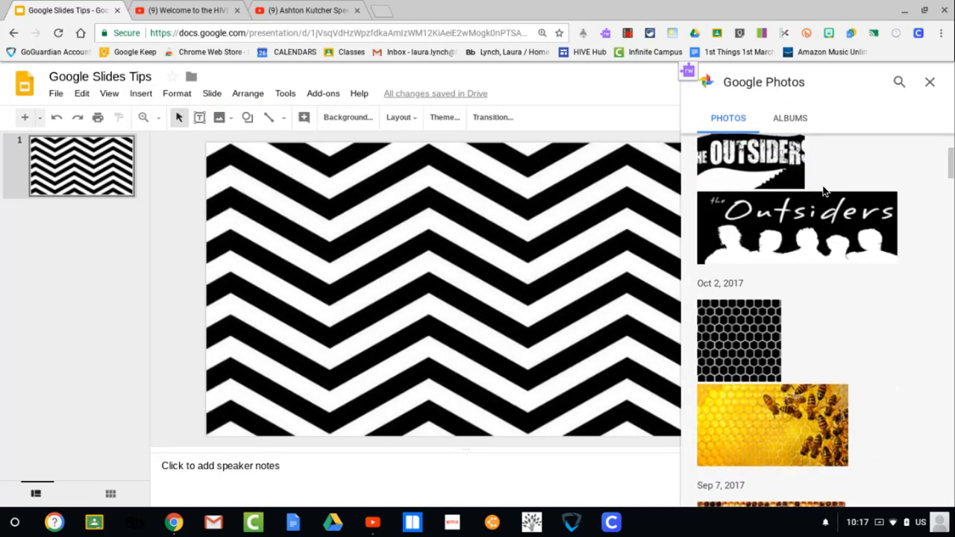
scroll(826, 201, up, 8)
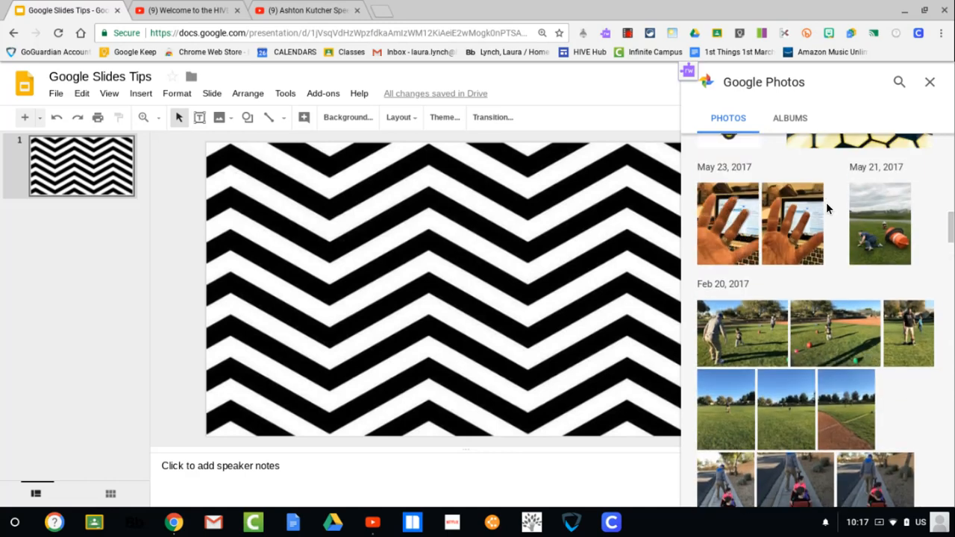
drag(829, 302, 844, 311)
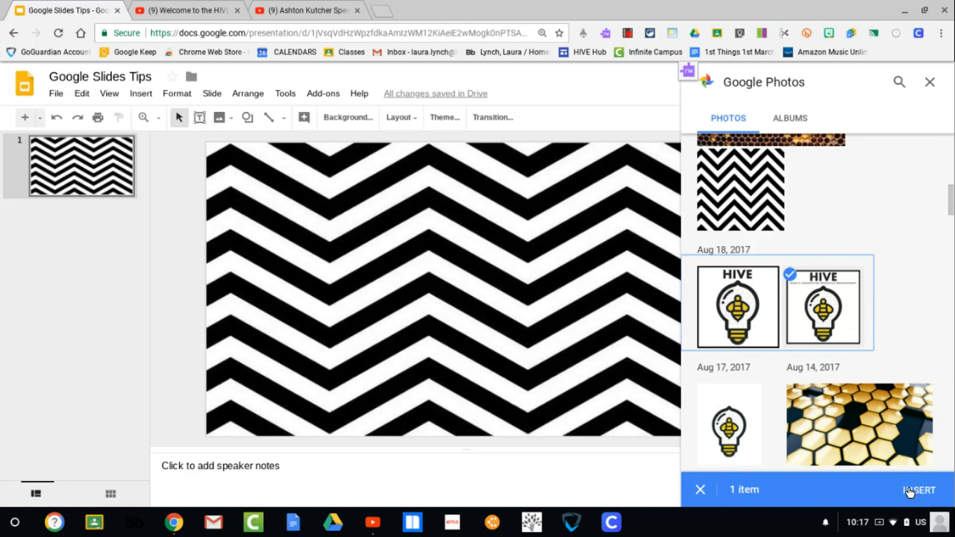
click(917, 495)
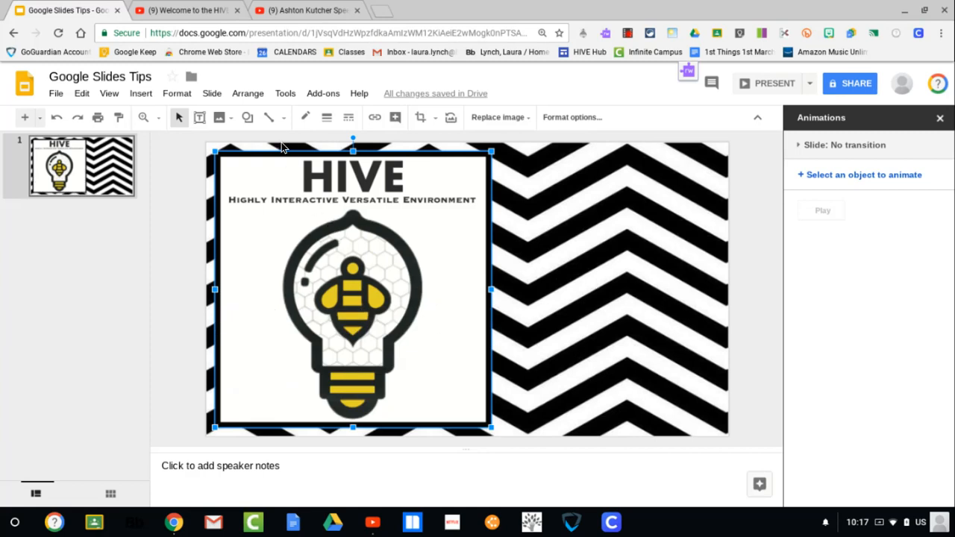
- Try moving the HIVE image to the slide's centre by hand with the alignment guides, and undo the move
drag(342, 174, 450, 174)
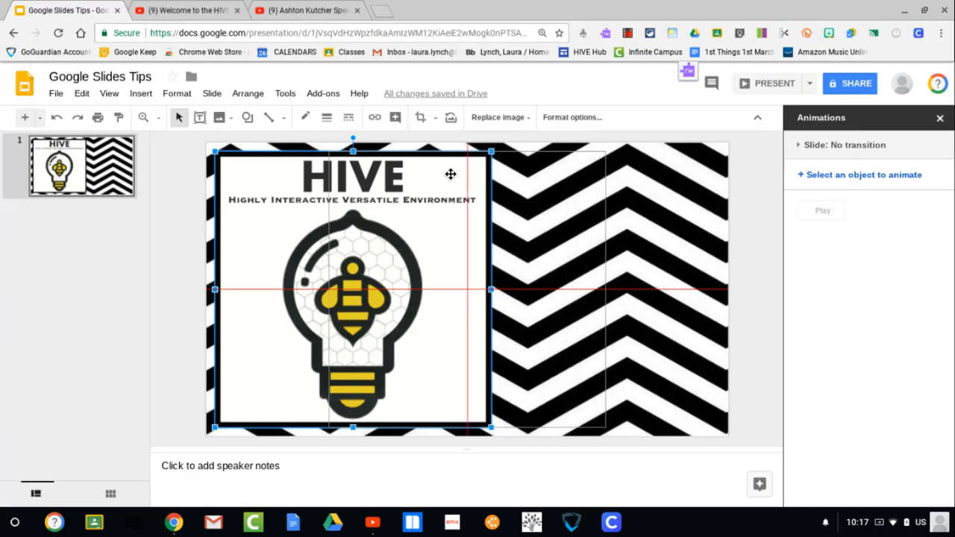
drag(451, 173, 450, 174)
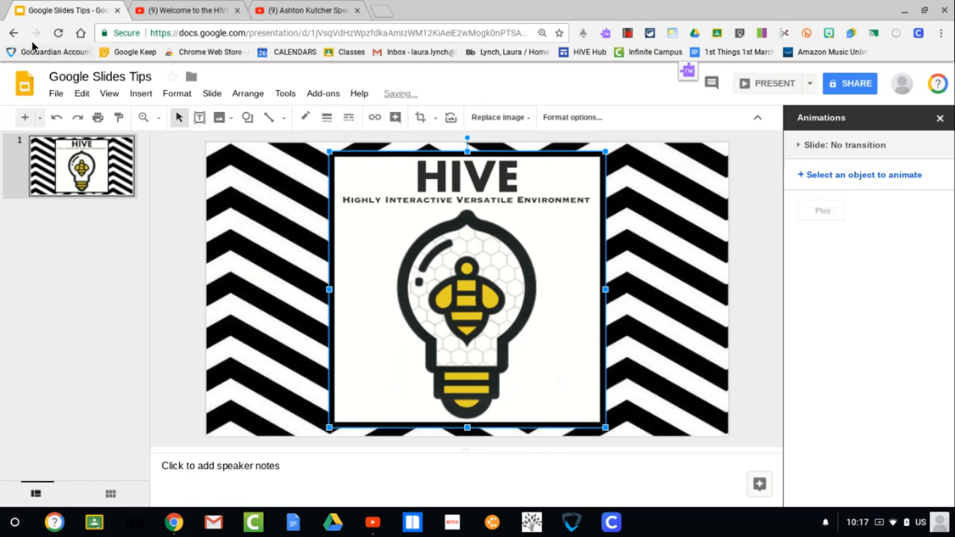
click(57, 117)
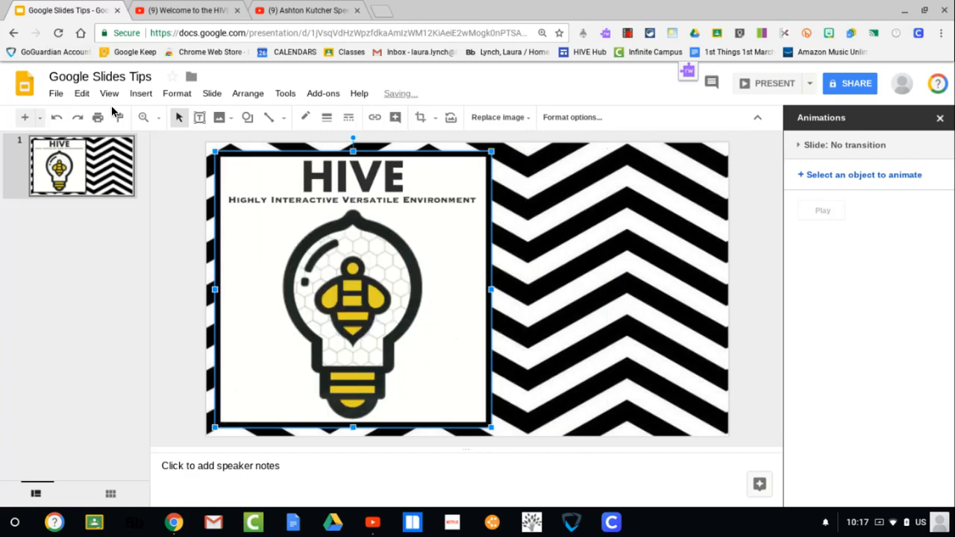
- Center the HIVE image on the page horizontally and vertically, and deselect it
click(244, 96)
mouse_move(288, 185)
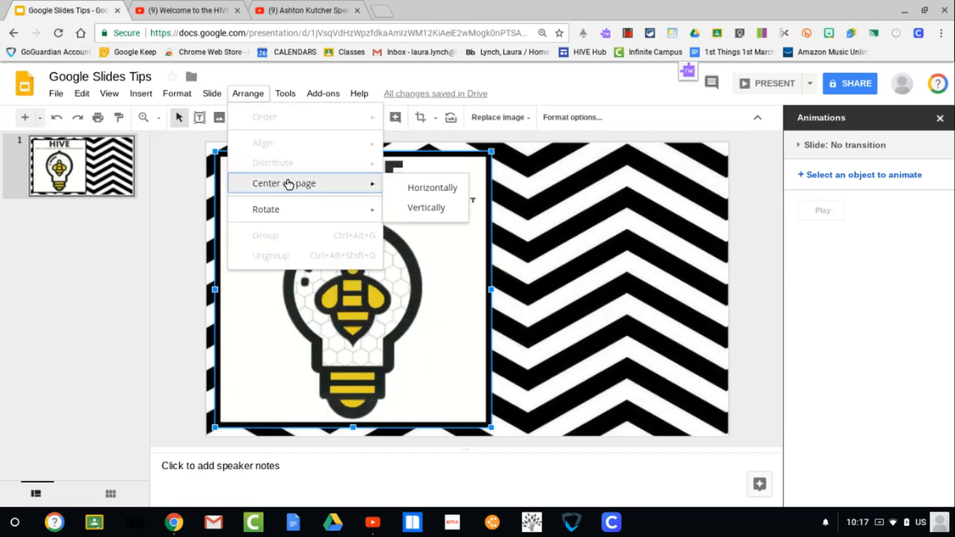
click(432, 188)
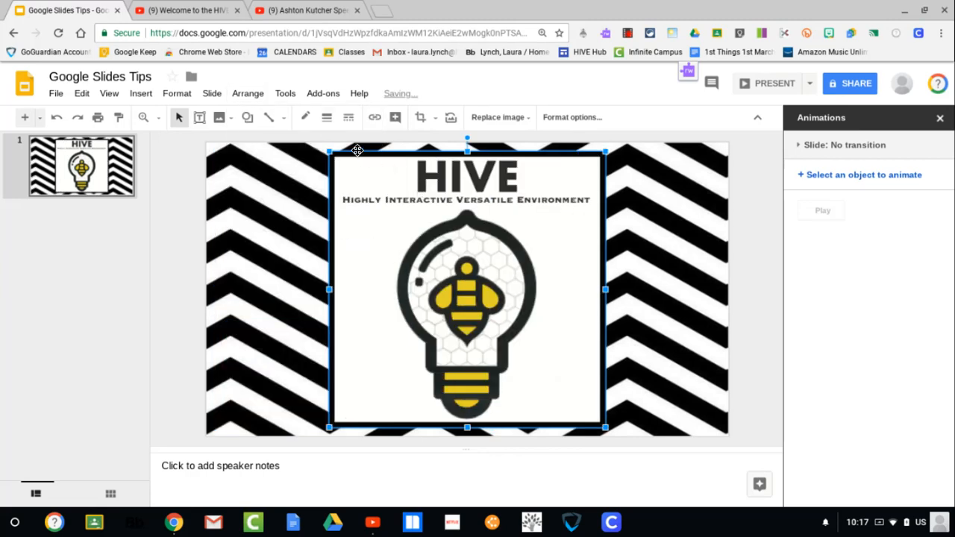
click(248, 93)
mouse_move(326, 187)
click(401, 209)
click(667, 232)
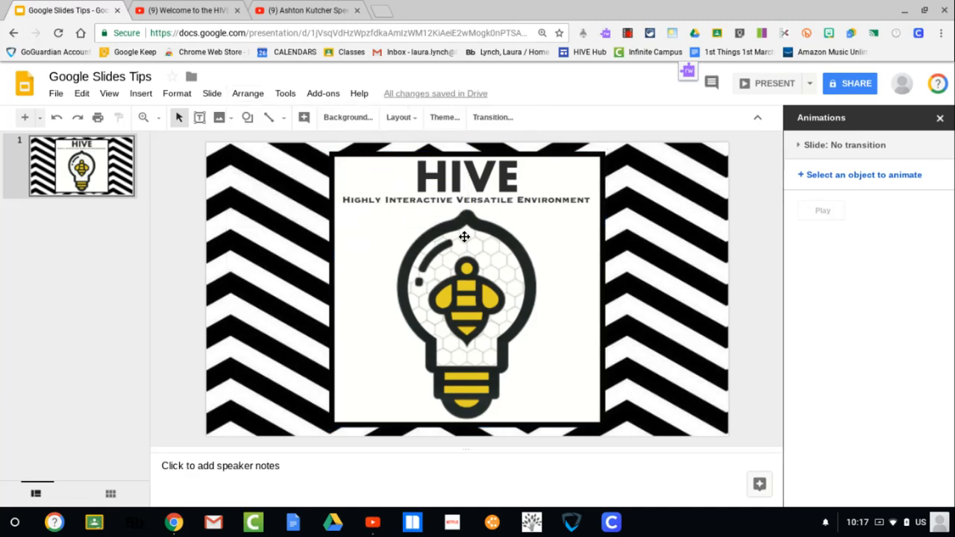
- Add a Fade in animation that starts on click to the HIVE image and preview it
click(446, 253)
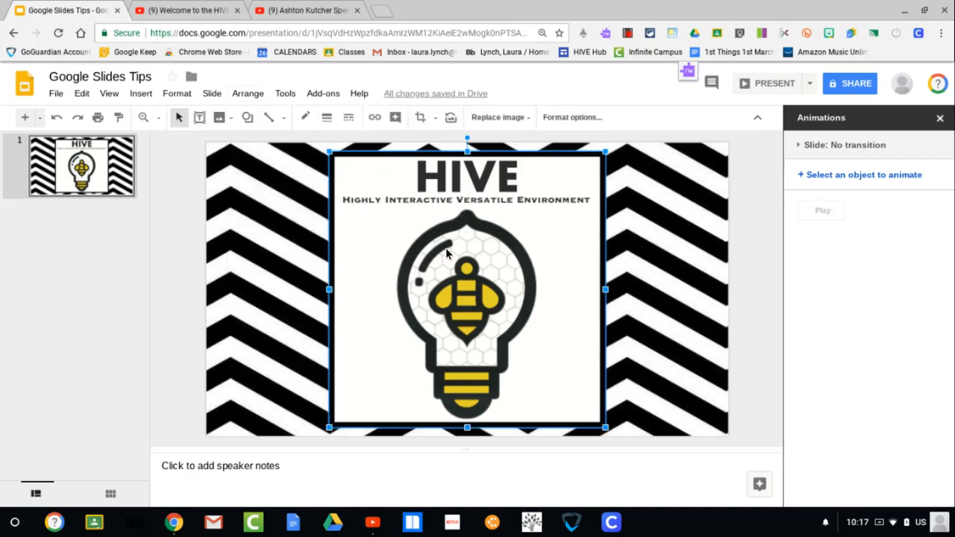
click(882, 177)
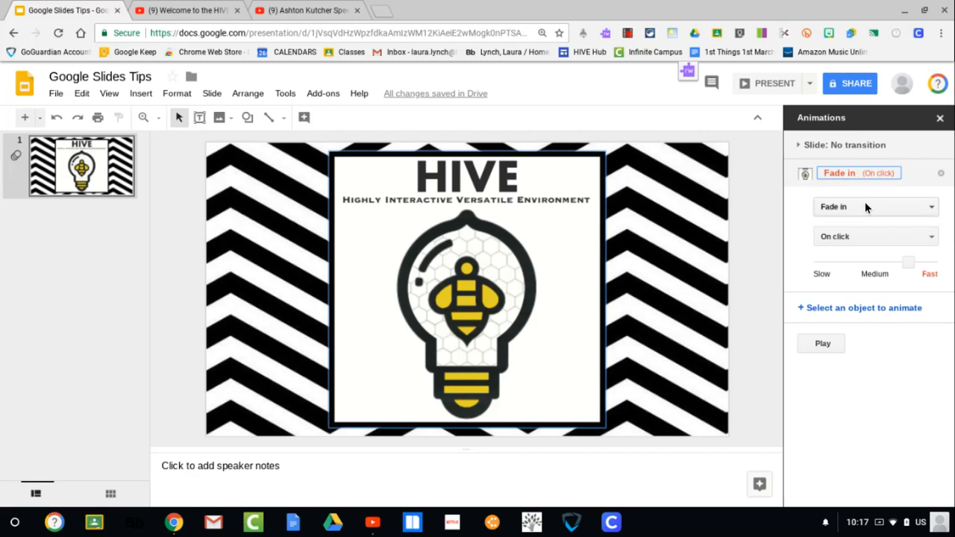
click(865, 203)
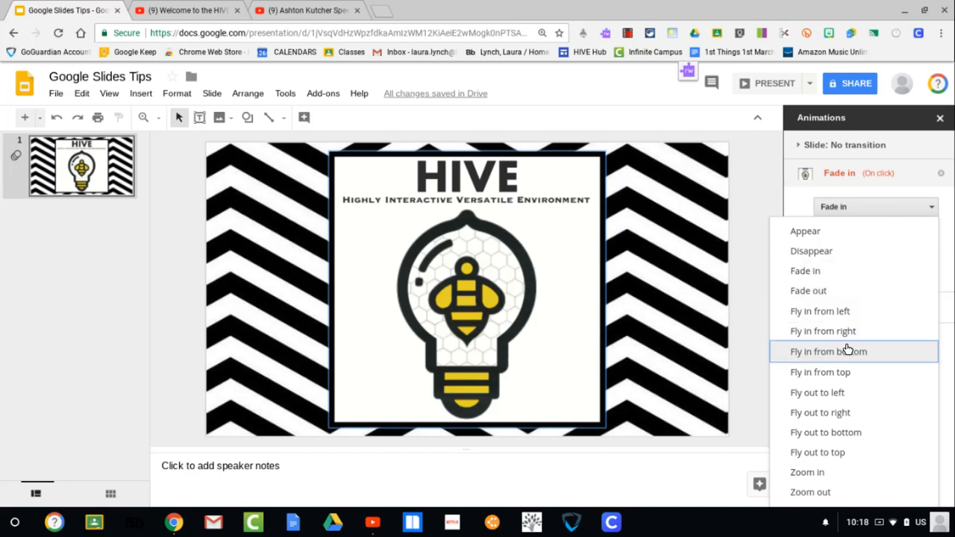
click(830, 270)
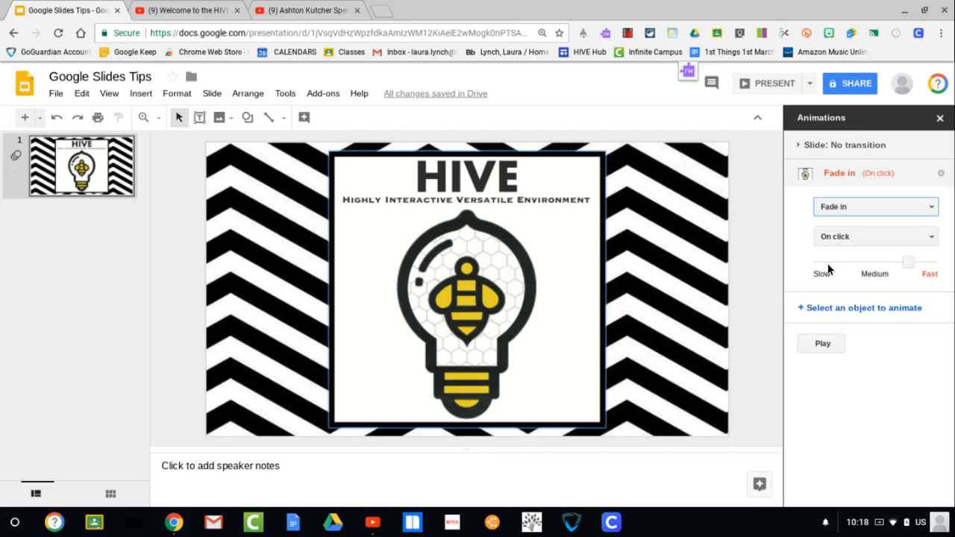
click(830, 344)
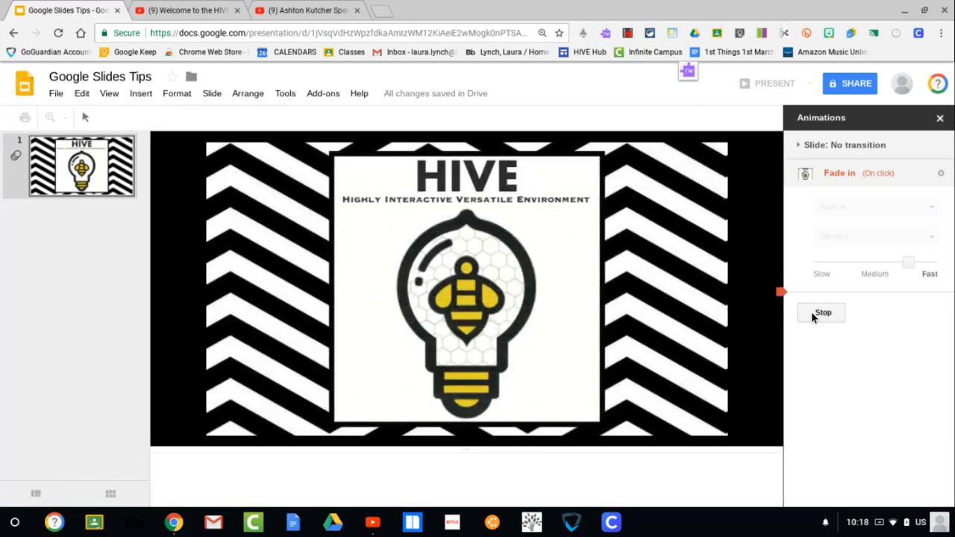
click(812, 314)
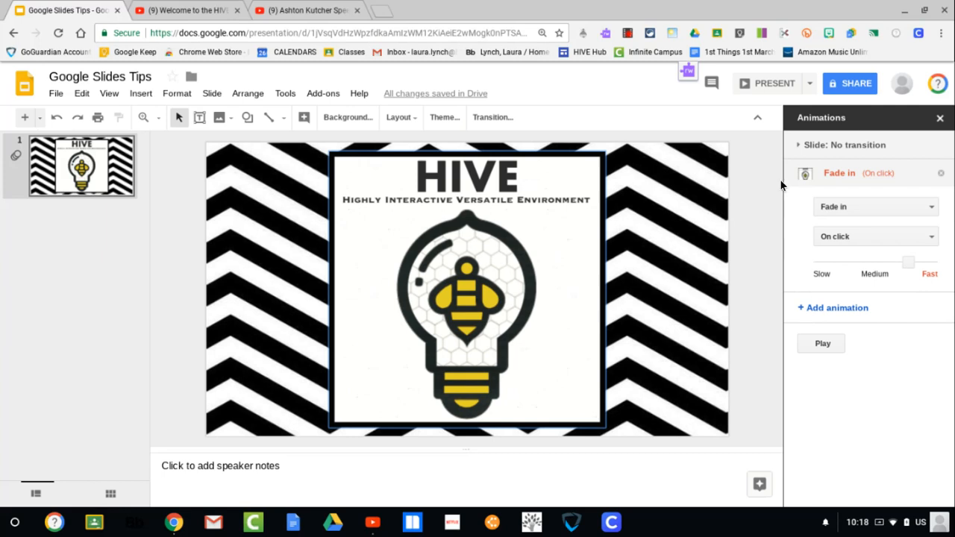
- Select the HIVE image and look through the available ways to insert a link on it
click(528, 213)
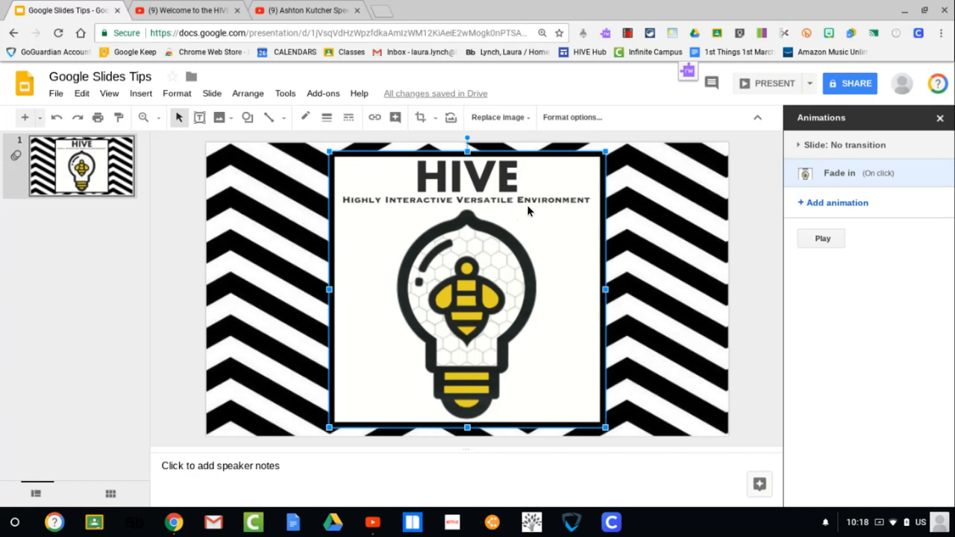
click(375, 118)
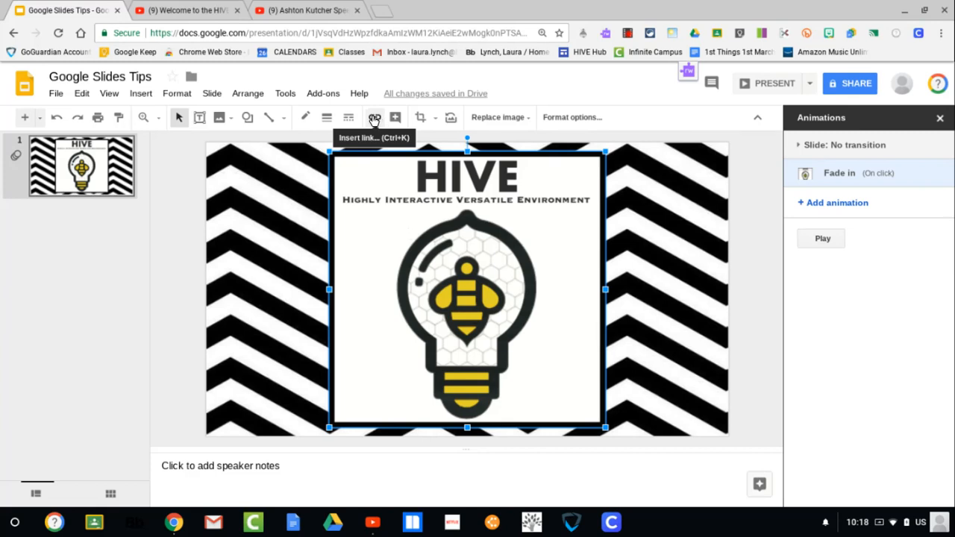
click(149, 99)
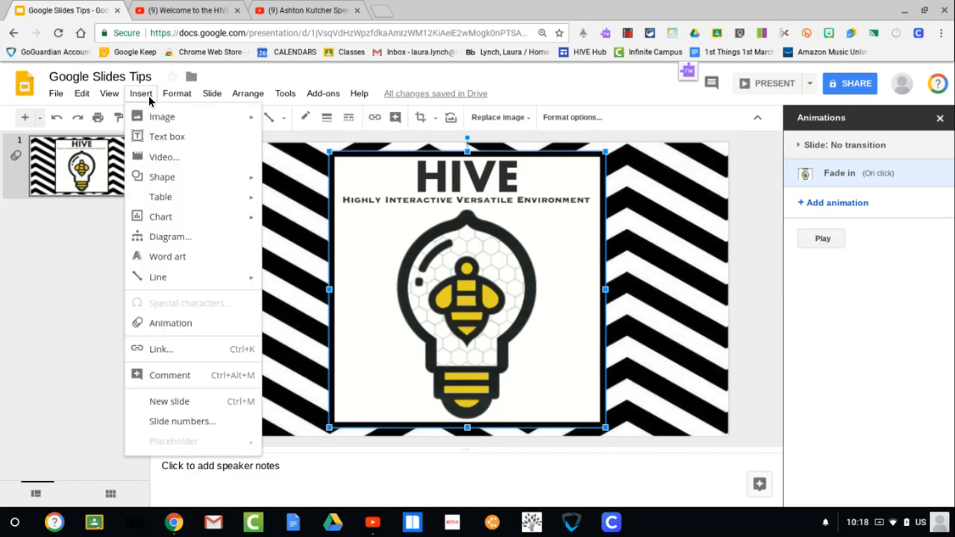
right_click(444, 273)
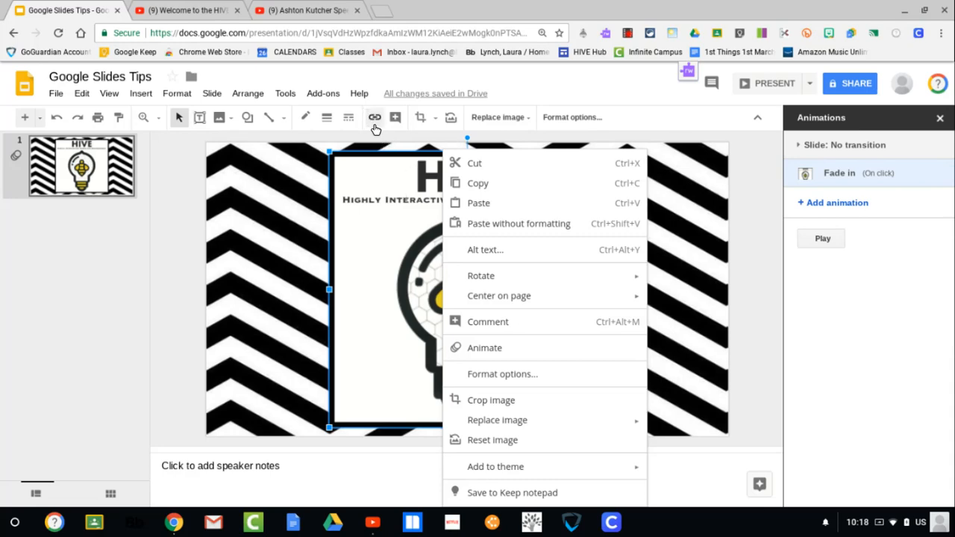
click(409, 191)
- Link the HIVE image to the "Welcome to the HIVE" YouTube video, using the address copied from its open browser page
click(374, 120)
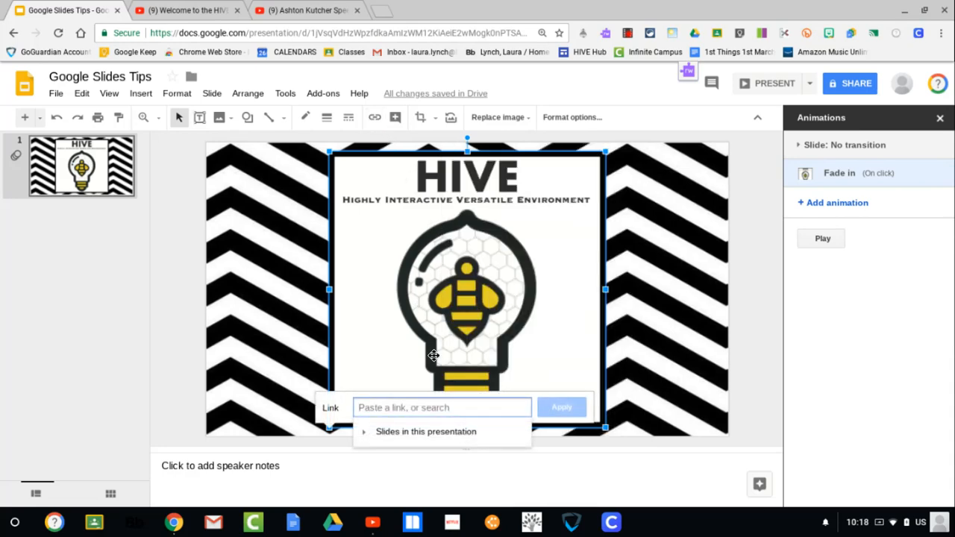
click(209, 10)
click(233, 30)
key(ctrl+c)
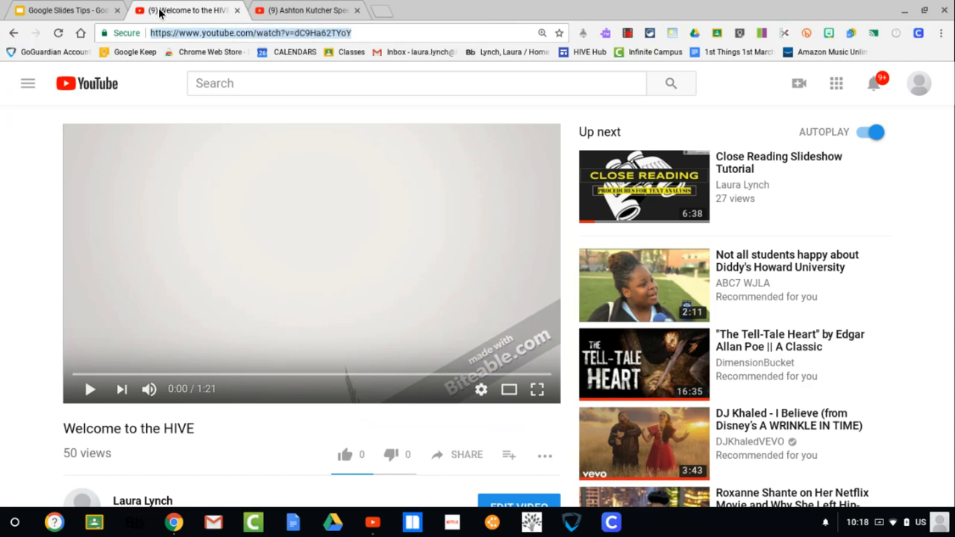
click(94, 9)
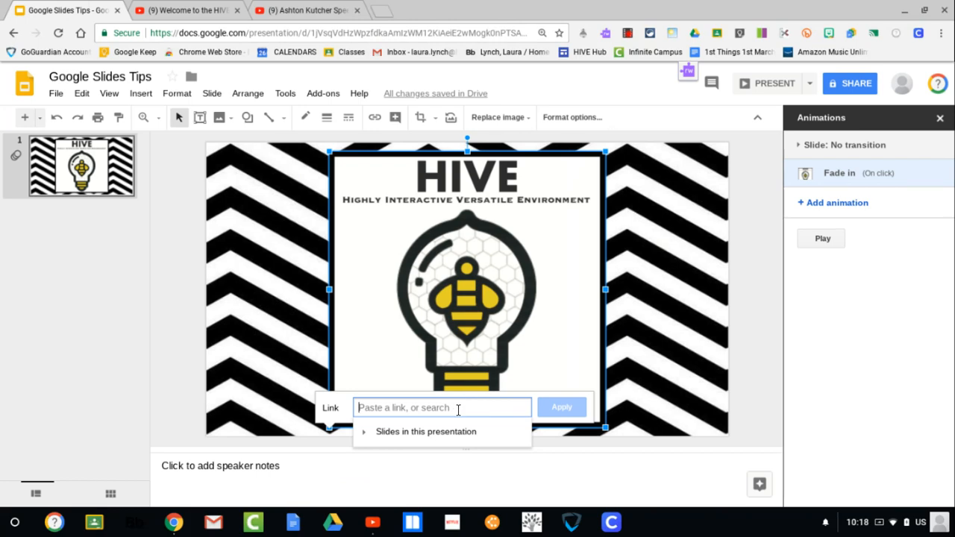
key(ctrl+v)
click(572, 406)
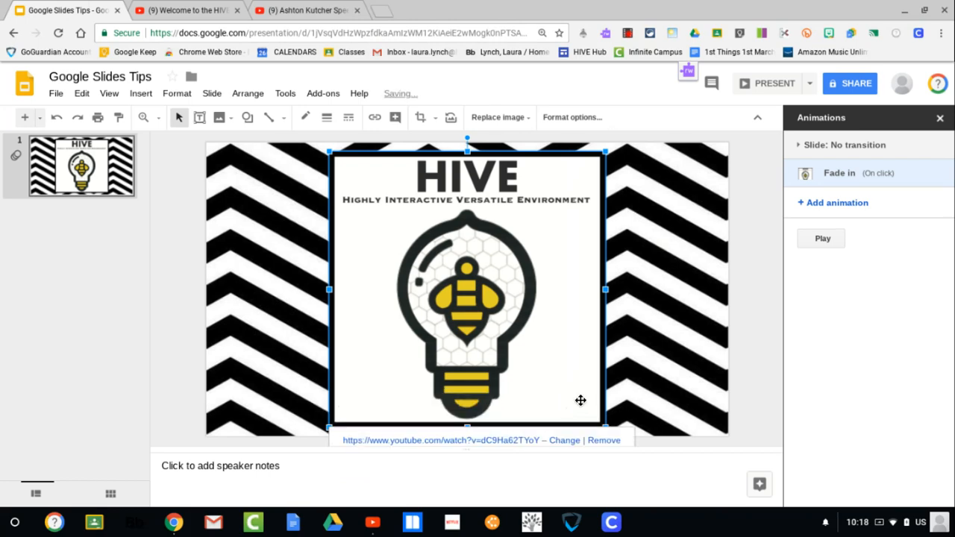
click(647, 370)
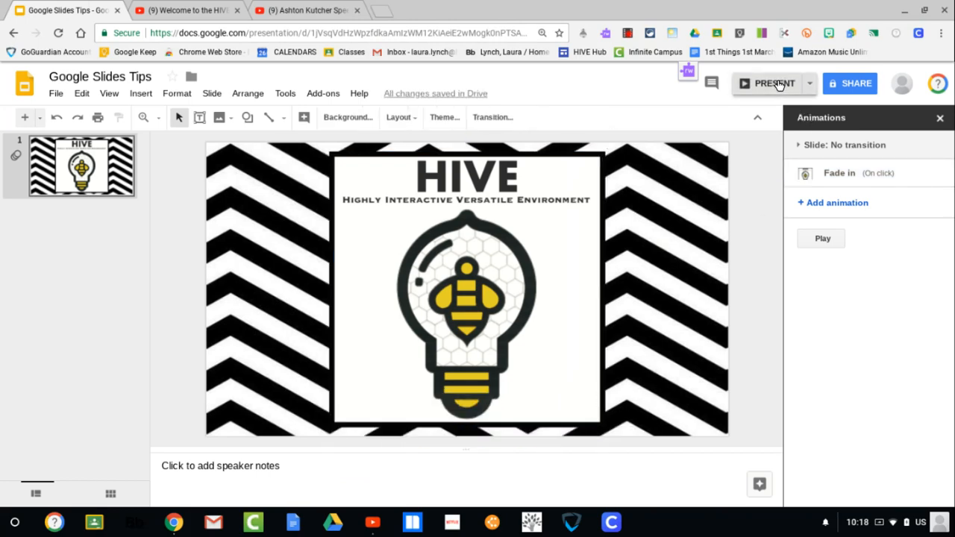
- Present the slide, close the blank browser page opened during playback, and advance the slideshow to play the HIVE image's animation
click(775, 81)
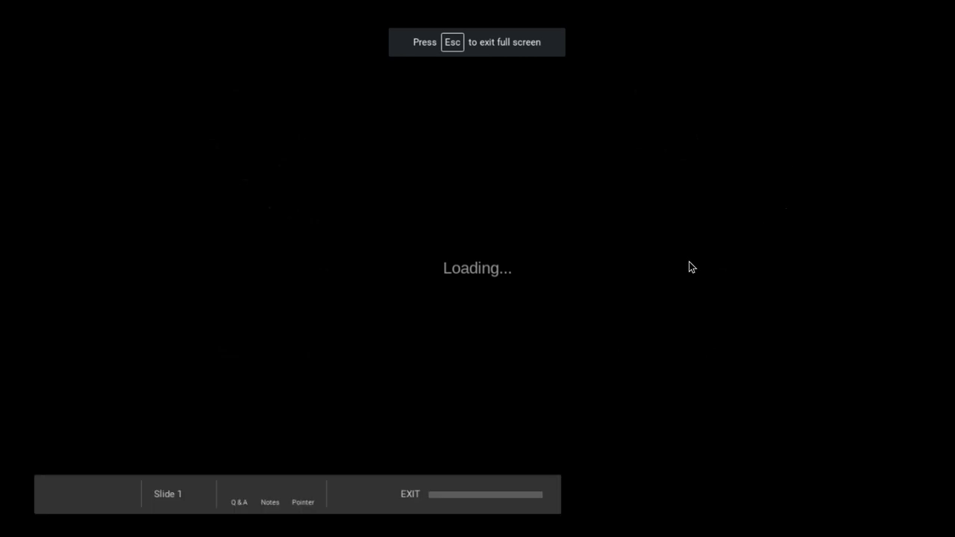
click(692, 264)
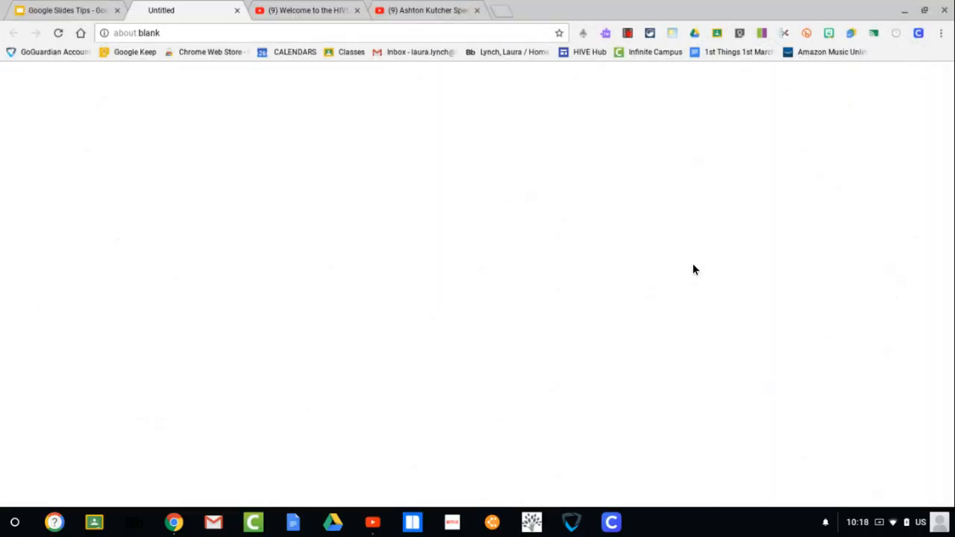
click(237, 10)
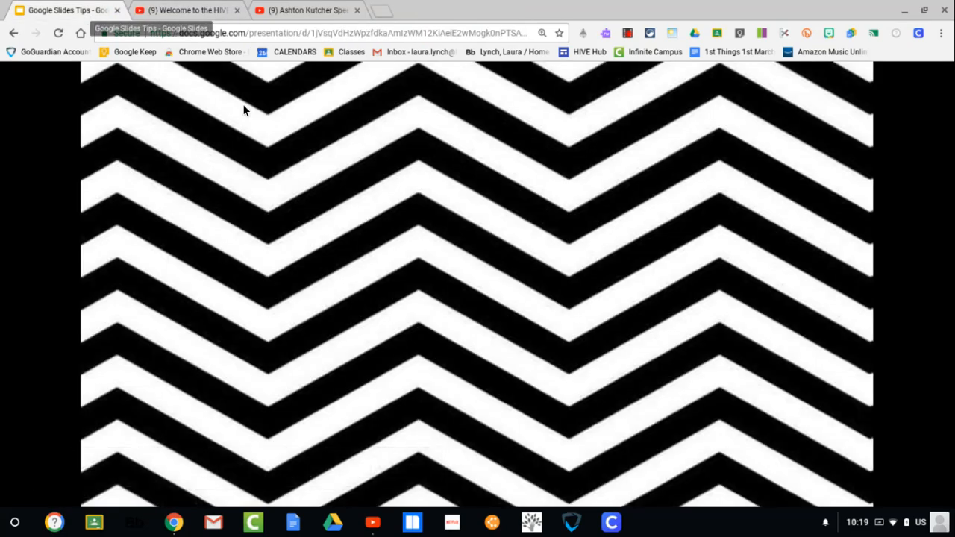
click(809, 256)
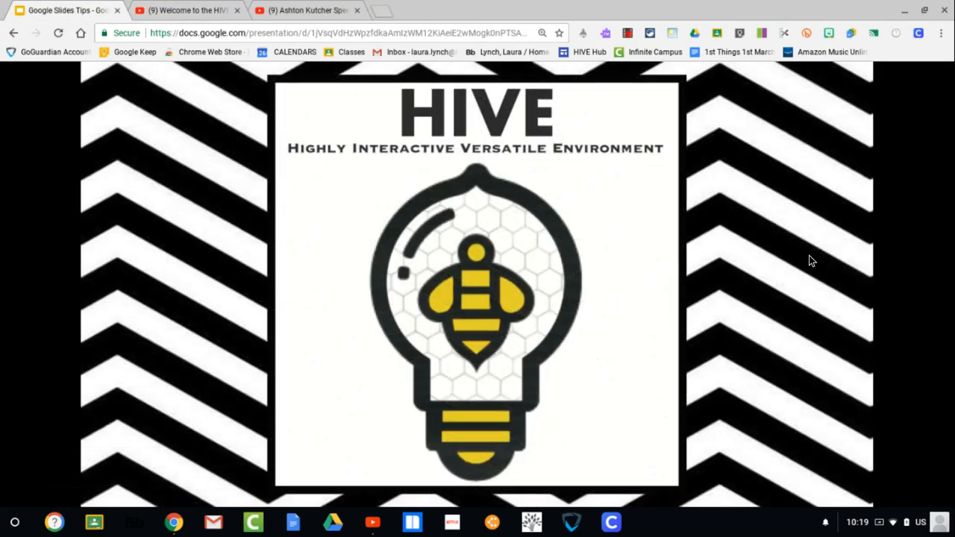
- Test the HIVE image's video link in the slideshow, close the opened video page, and reopen the Google Slides Tips presentation for editing
click(457, 329)
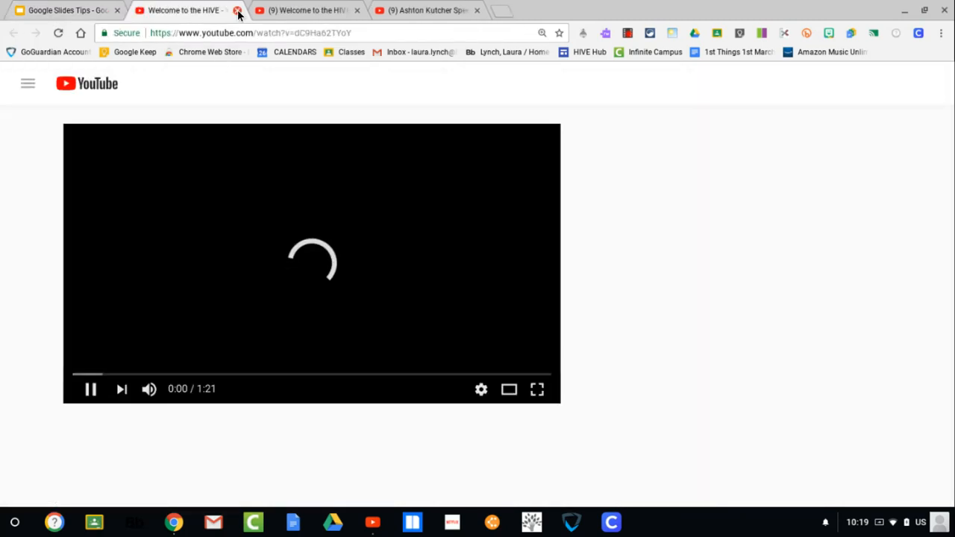
click(237, 11)
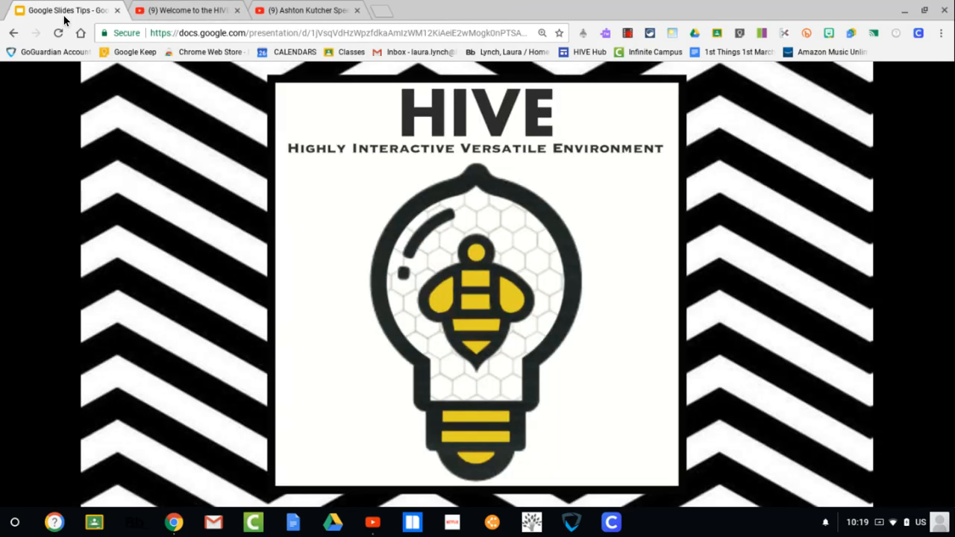
click(14, 33)
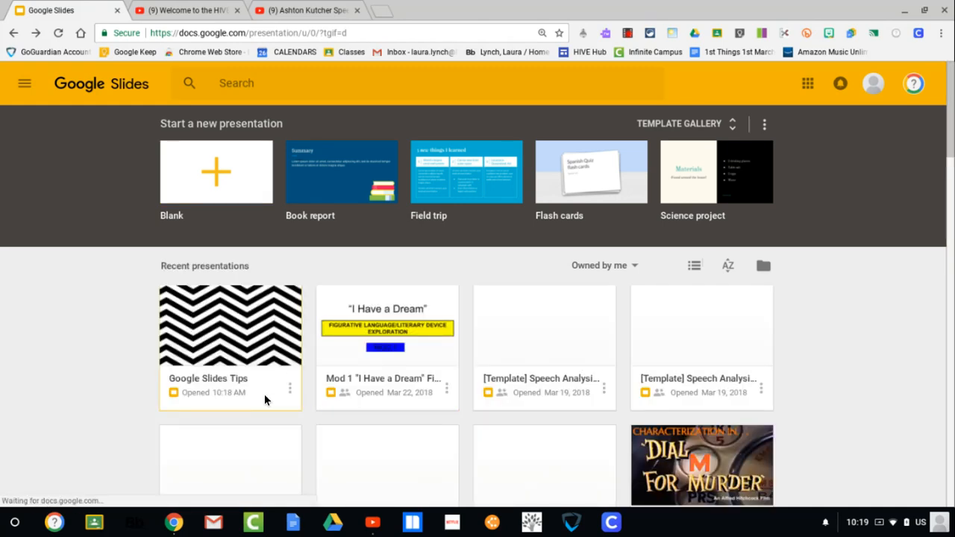
click(261, 364)
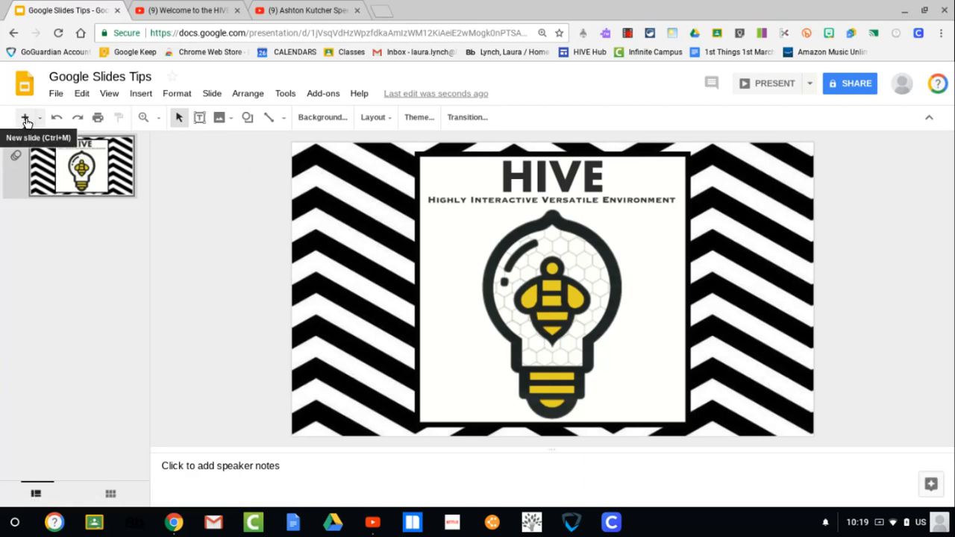
- Add a second slide and delete its title and body text placeholders to leave it empty
click(25, 119)
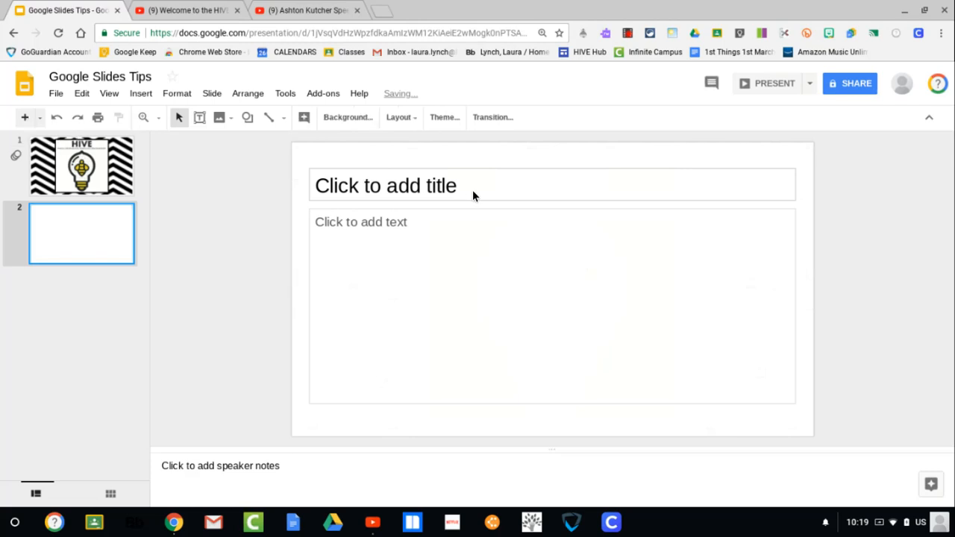
click(501, 171)
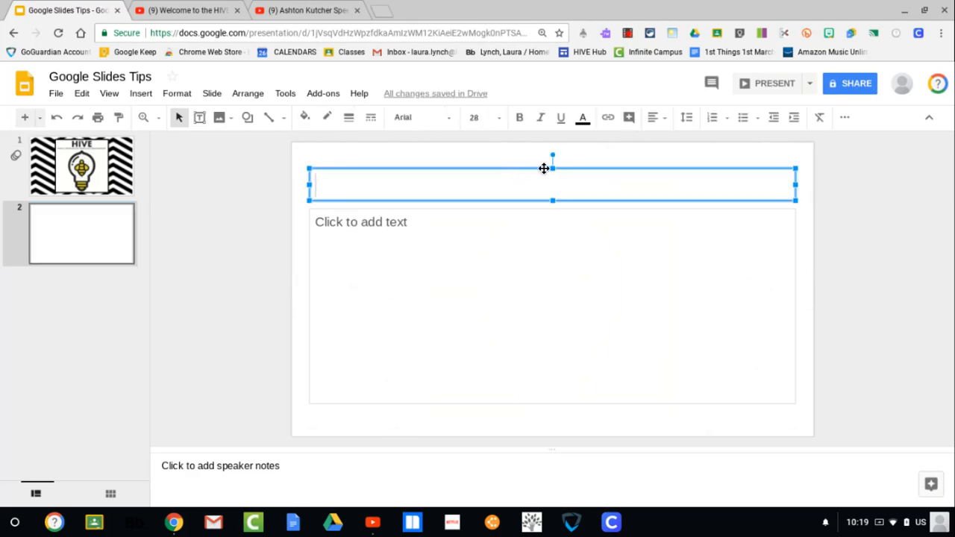
key(Escape)
key(Escape)
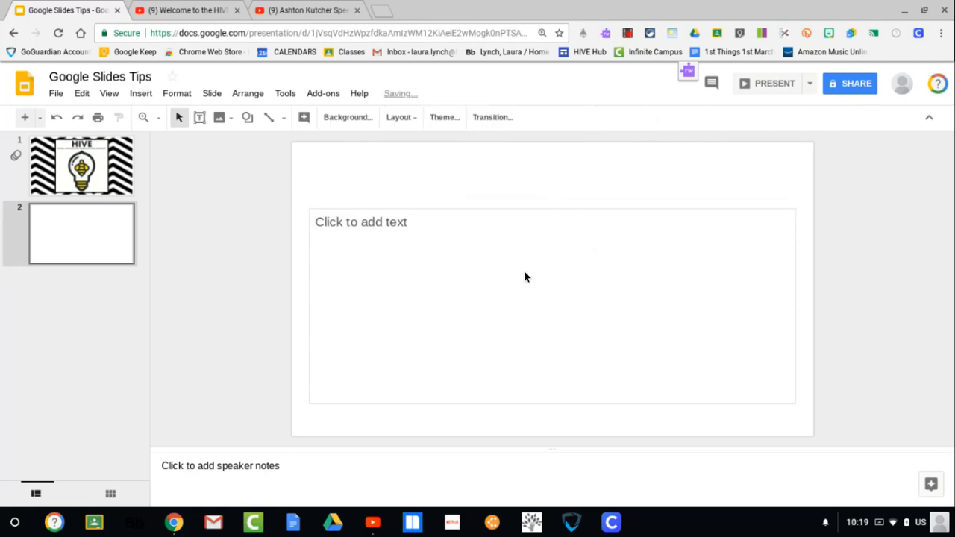
click(451, 213)
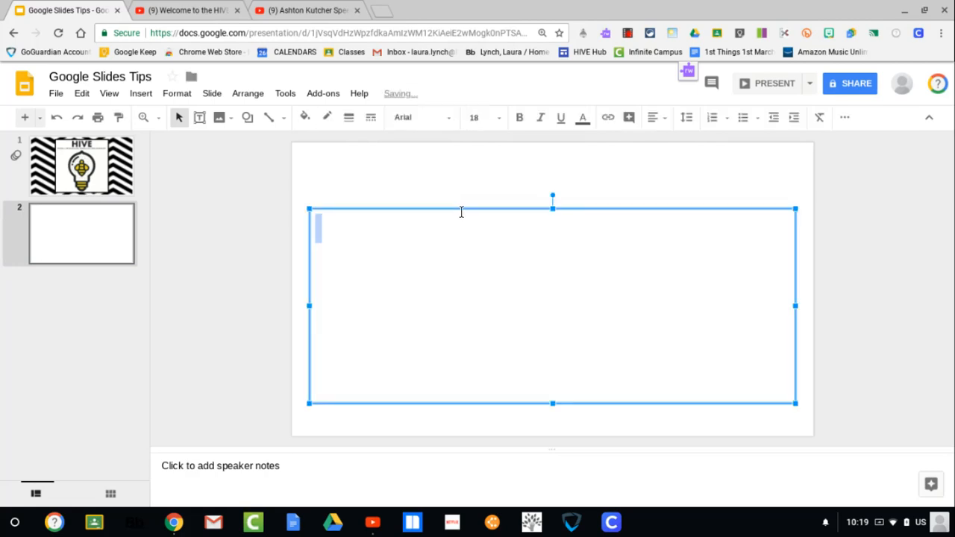
right_click(466, 210)
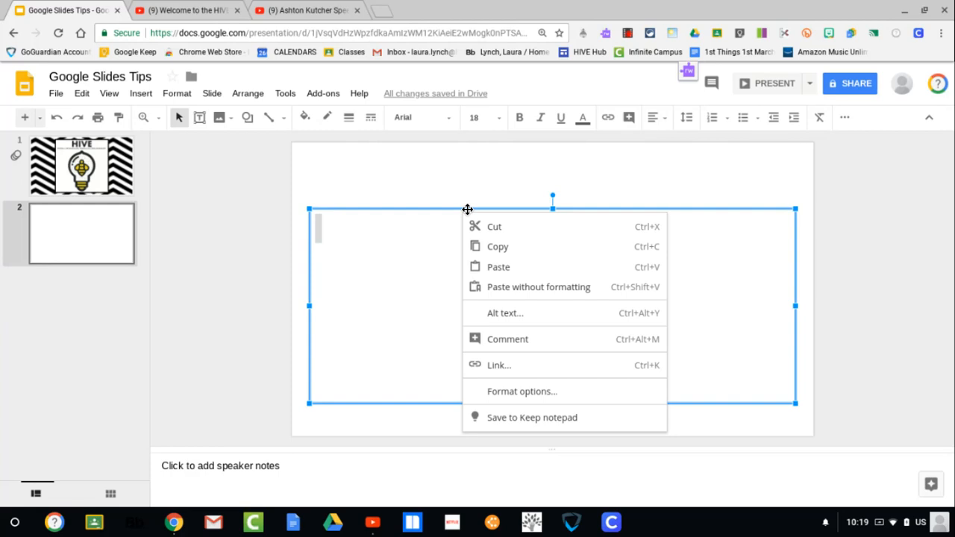
click(379, 232)
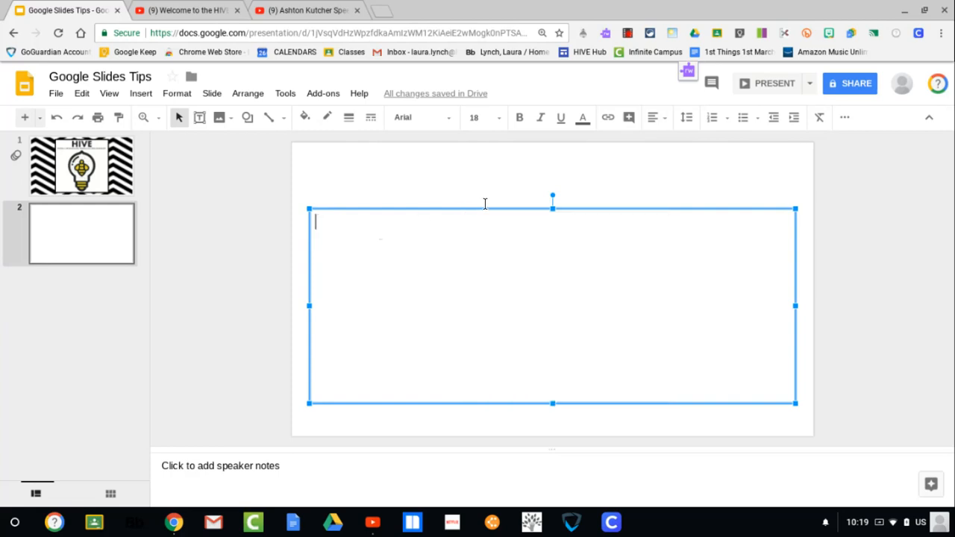
click(486, 210)
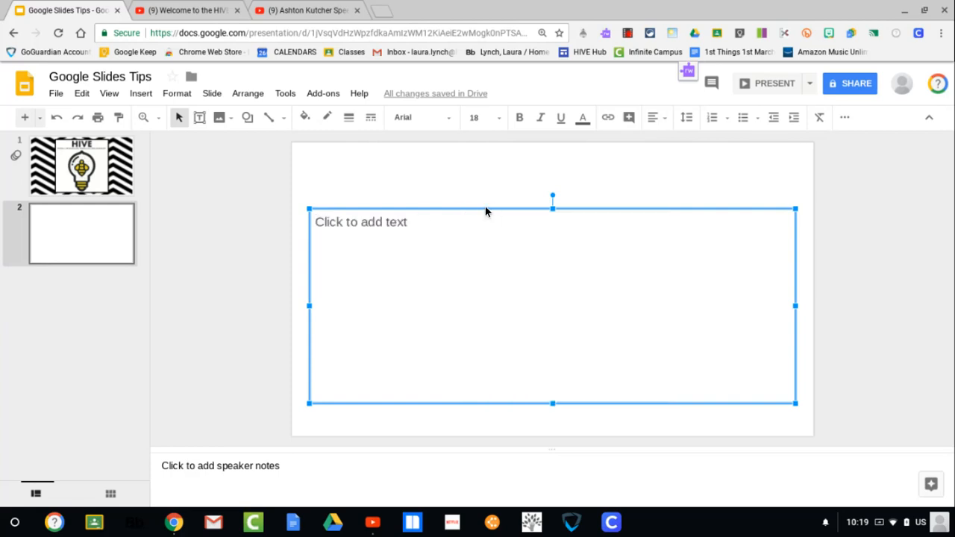
key(Delete)
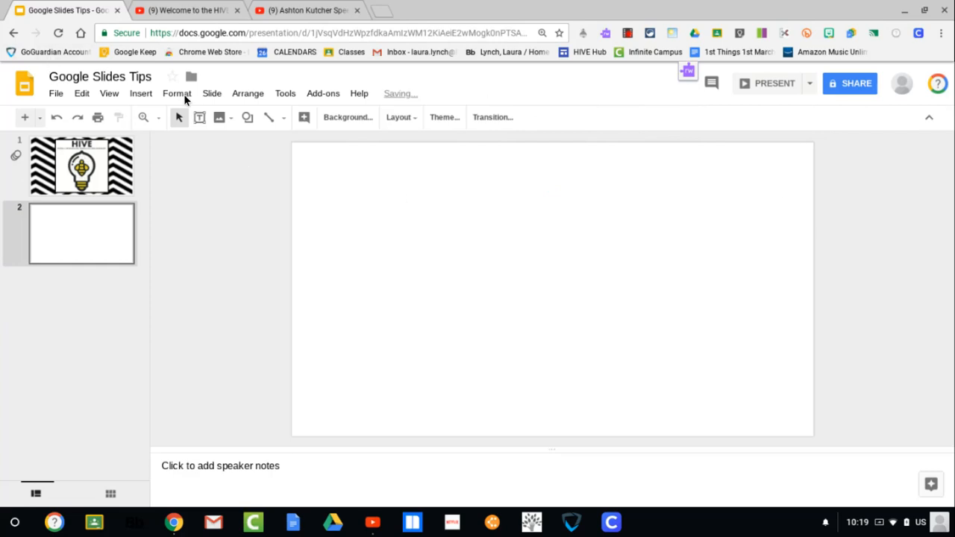
- Open the YouTube search for inserting a video on the empty second slide
click(147, 89)
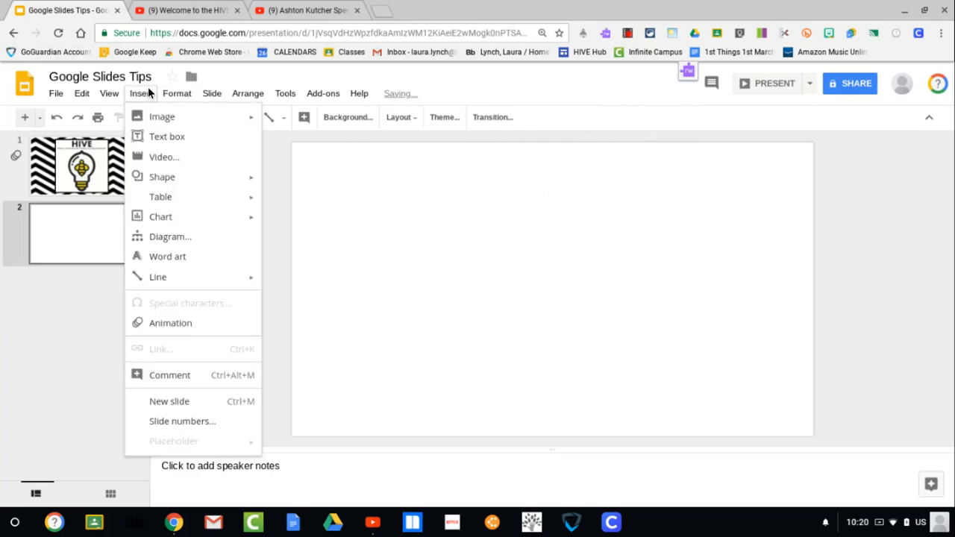
click(164, 158)
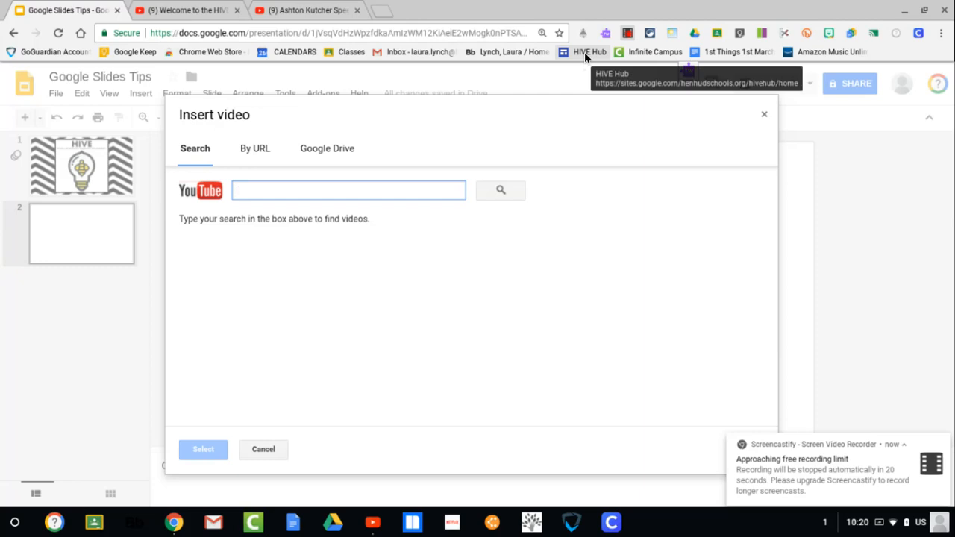
click(628, 33)
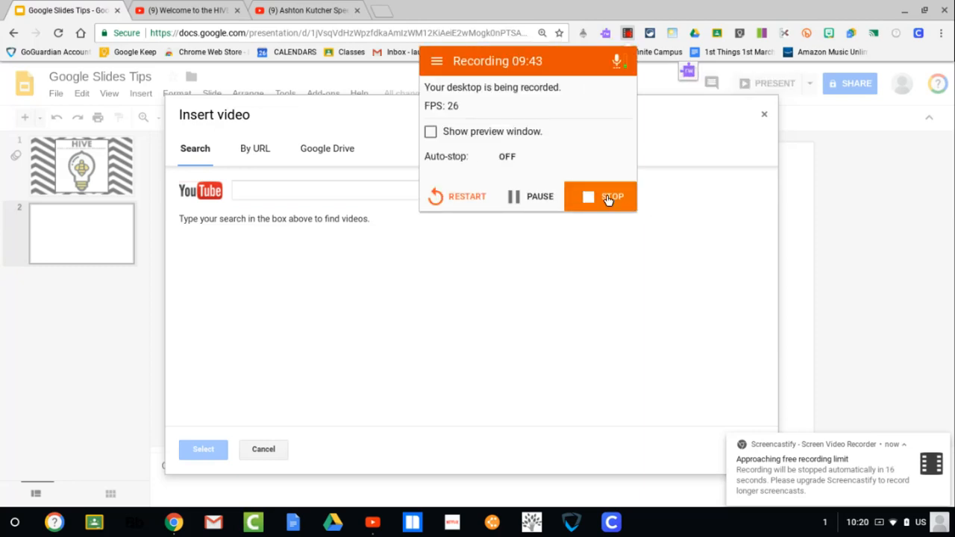